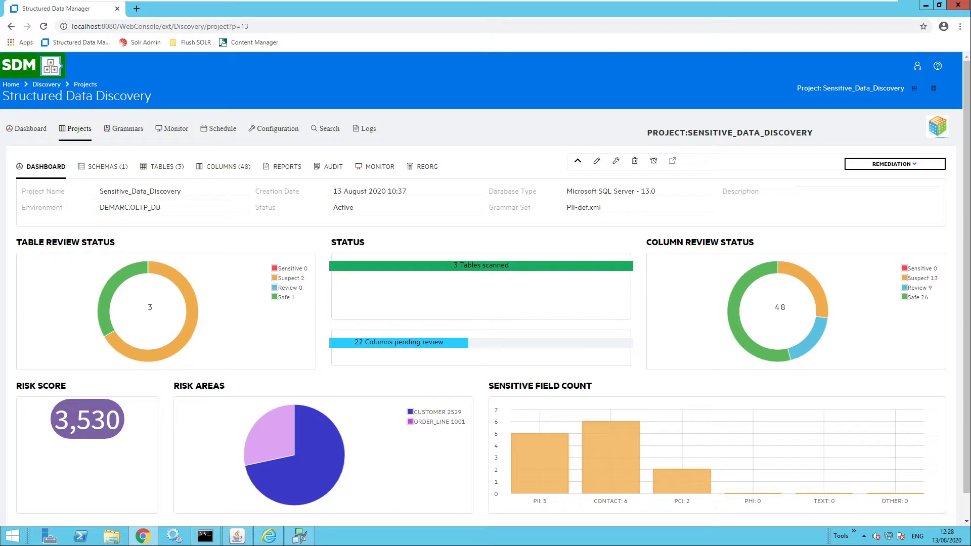
Step: Highlight the '3 Tables scanned' status and the 3,530 risk score on the project dashboard
drag(452, 265, 511, 268)
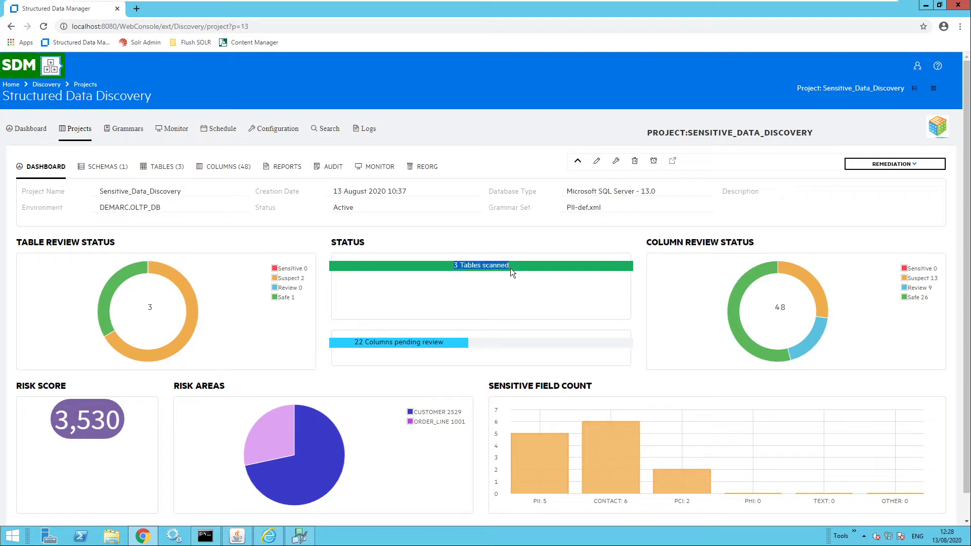
click(470, 306)
drag(54, 420, 122, 420)
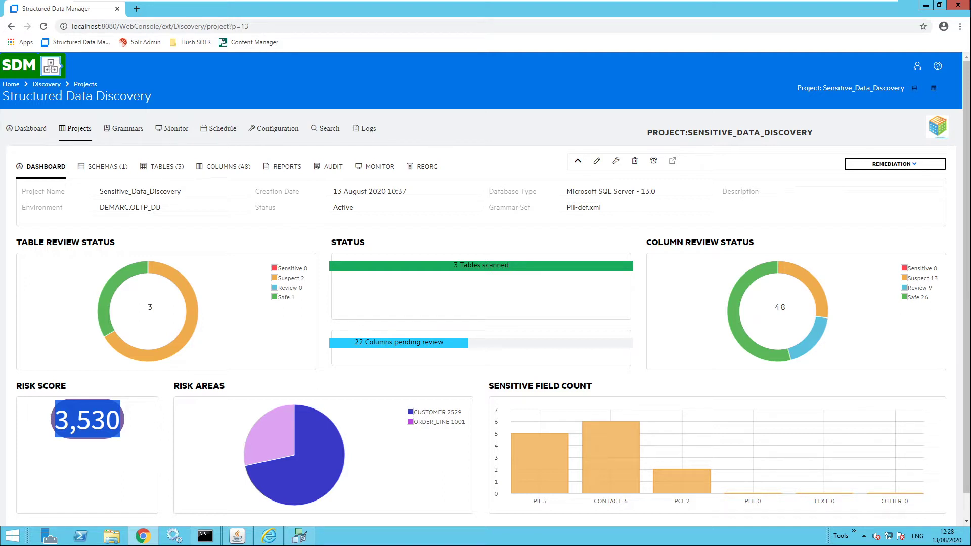
click(214, 426)
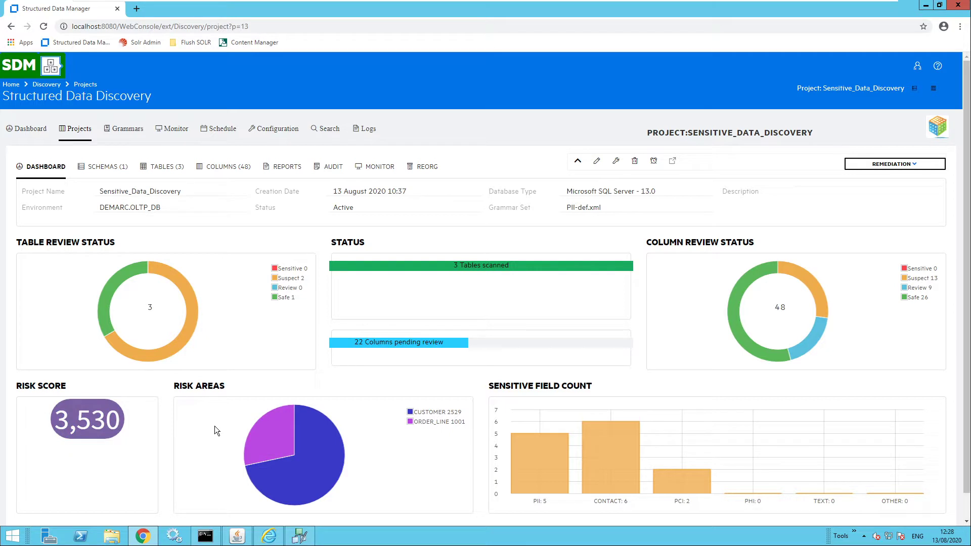
Step: Open the project's TABLES (3) list and then the CUSTOMER table's details
mouse_move(280, 449)
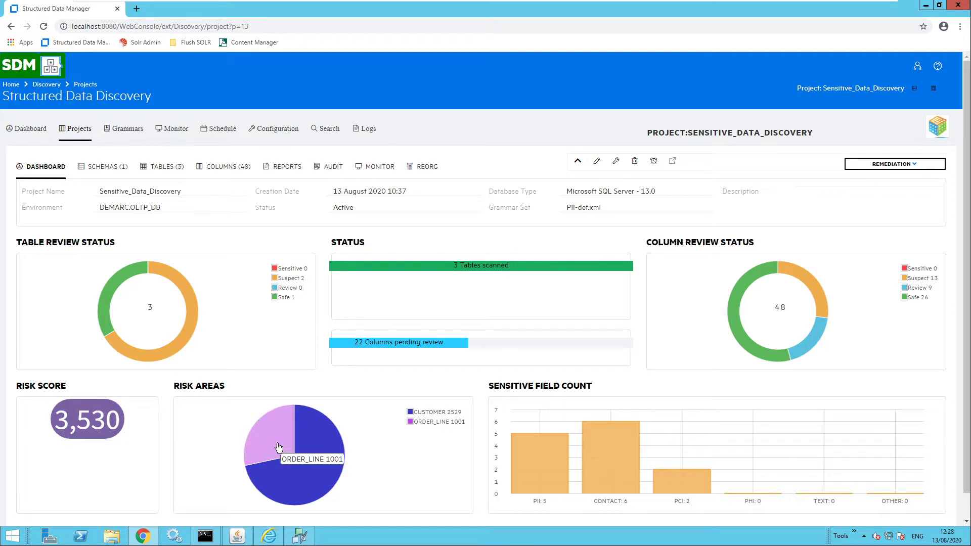
mouse_move(322, 453)
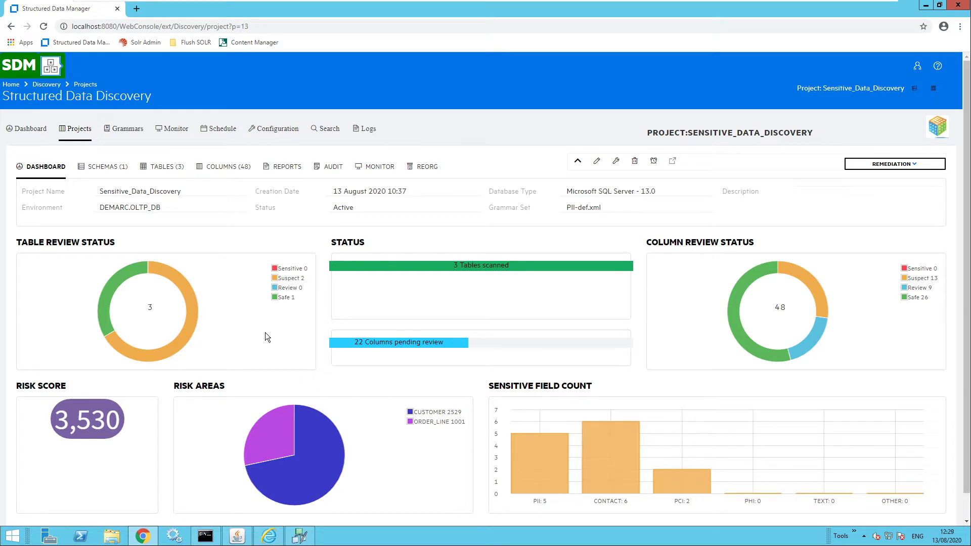
click(167, 172)
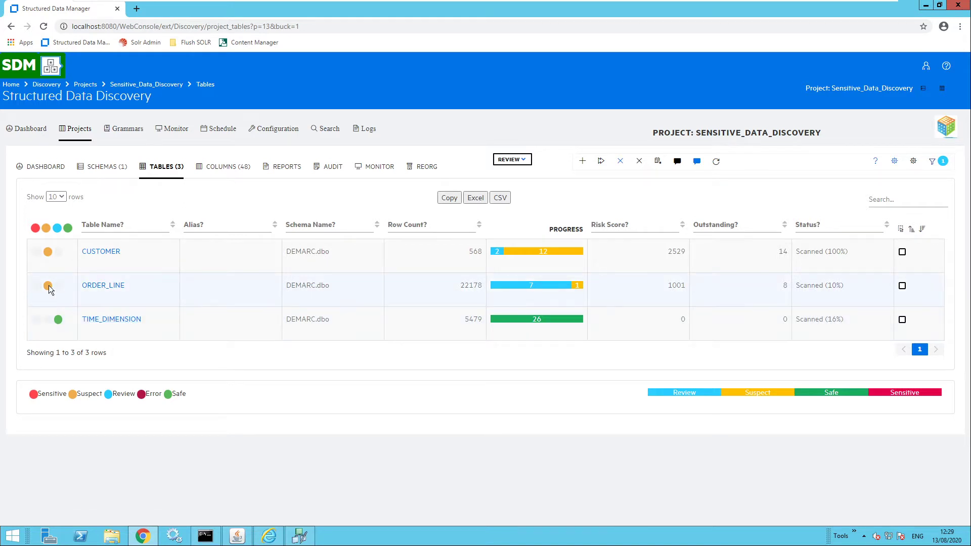
click(107, 258)
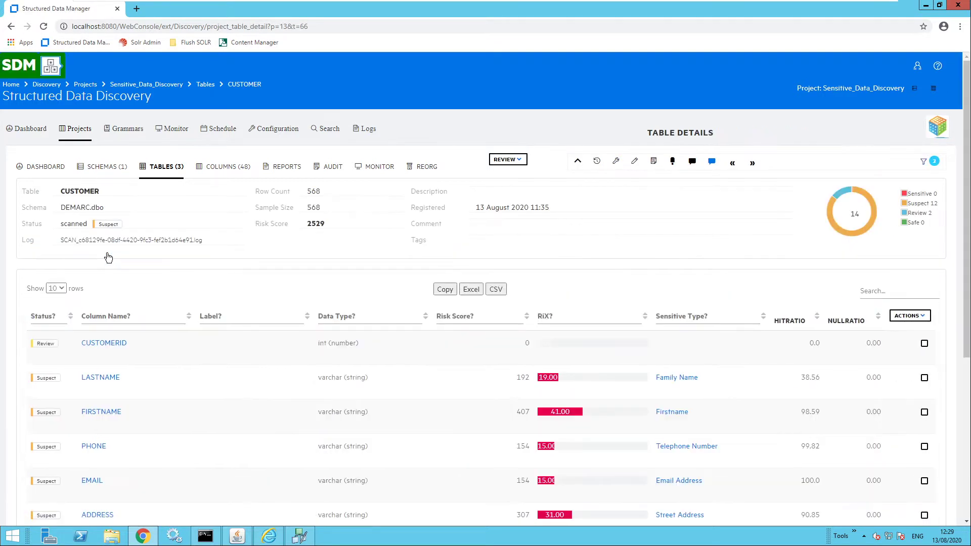
Step: Set Show rows to All and scroll through the CUSTOMER table's columns
scroll(126, 263, down, 2)
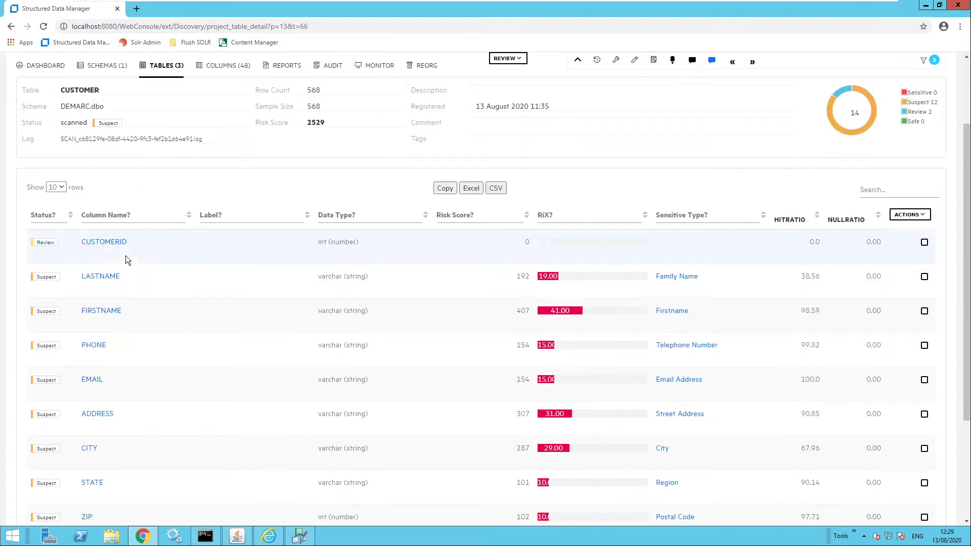
click(61, 191)
click(56, 229)
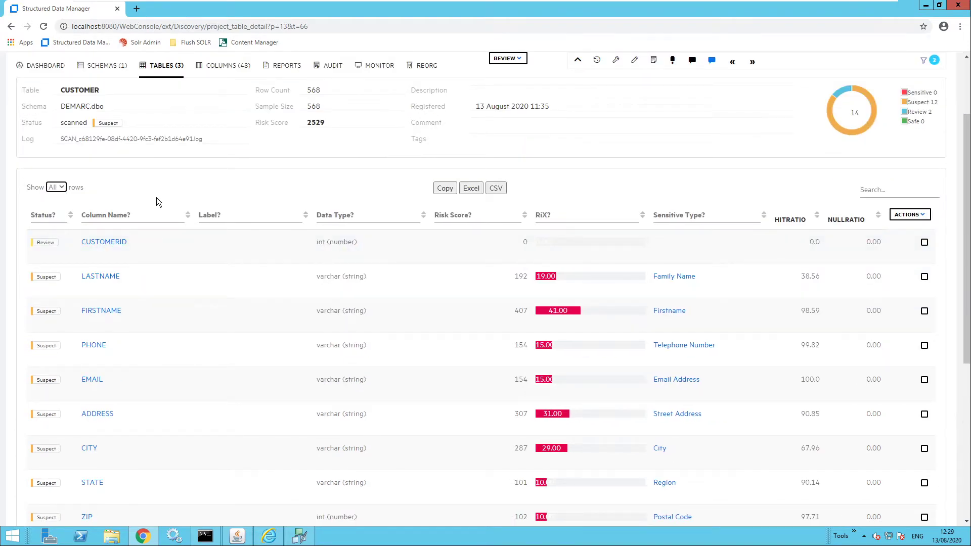
scroll(168, 192, down, 2)
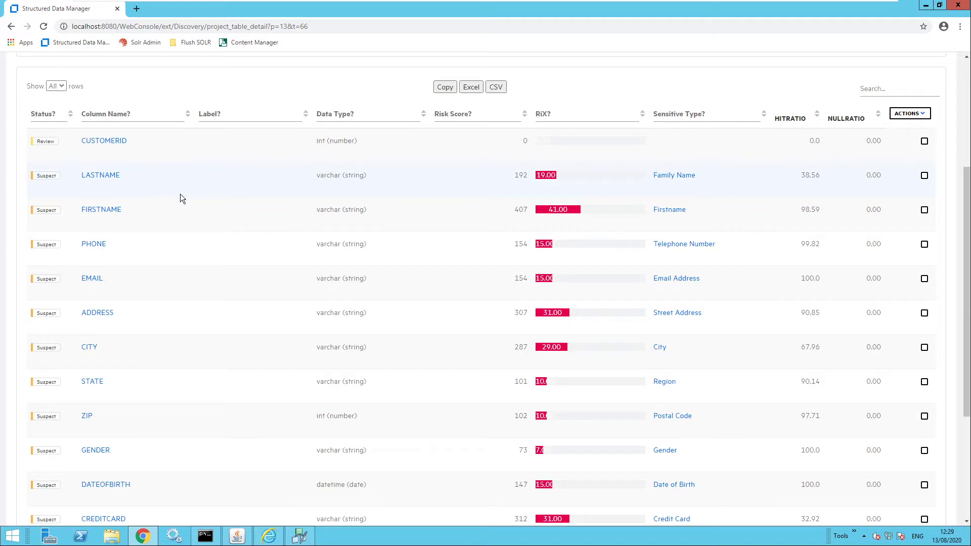
scroll(180, 197, down, 3)
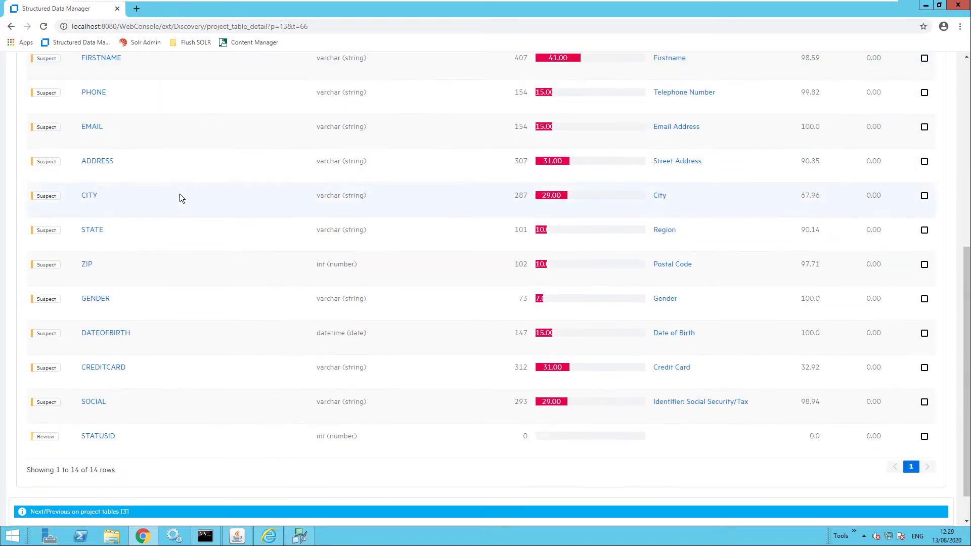
scroll(179, 198, up, 3)
Step: Point out CUSTOMERID's Review status, then open the LASTNAME column's detail page
double_click(45, 142)
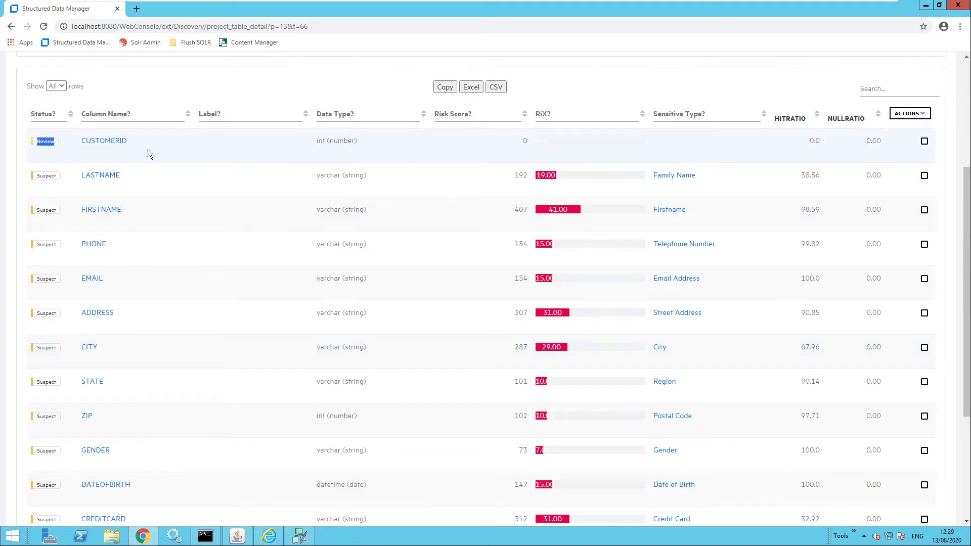
click(663, 145)
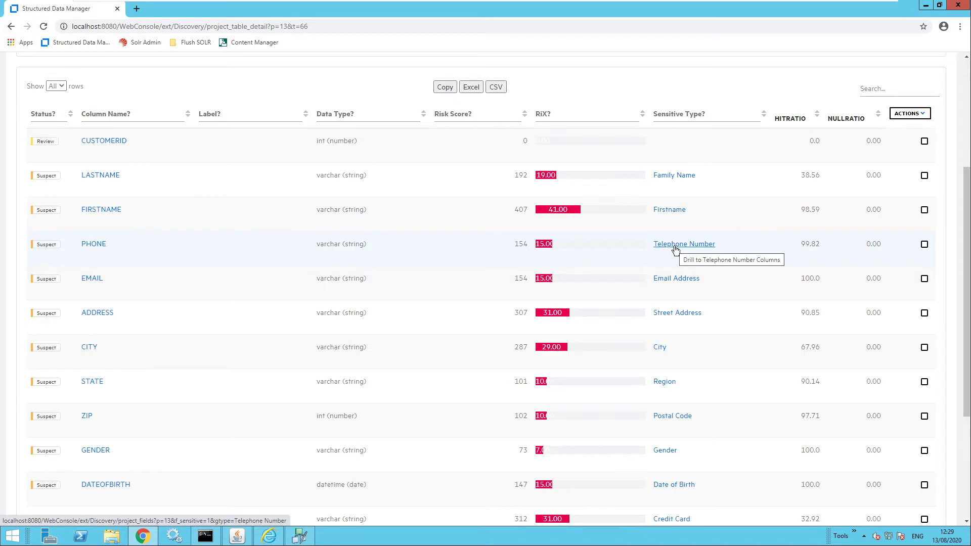
click(102, 175)
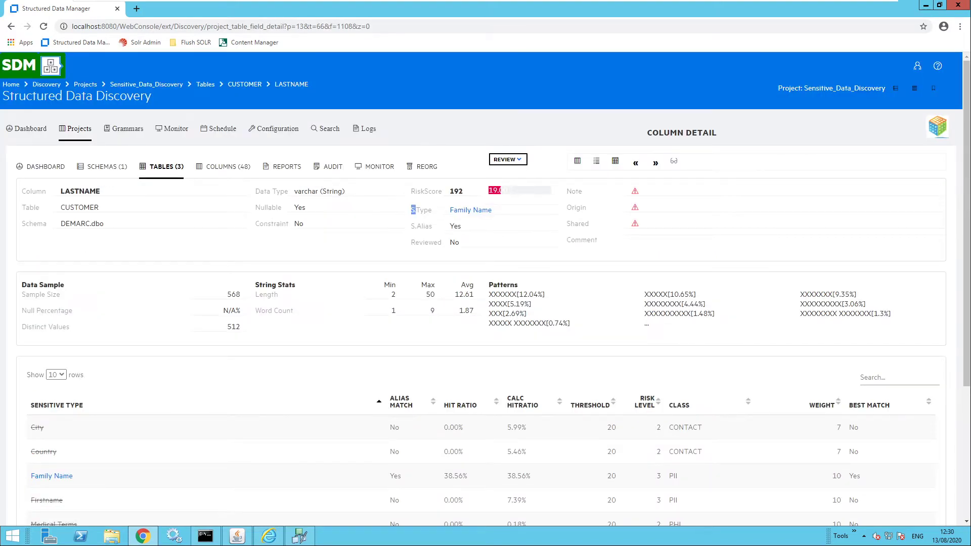
Step: Highlight LASTNAME's Family Name sensitive type and scroll through its details
drag(411, 212, 494, 211)
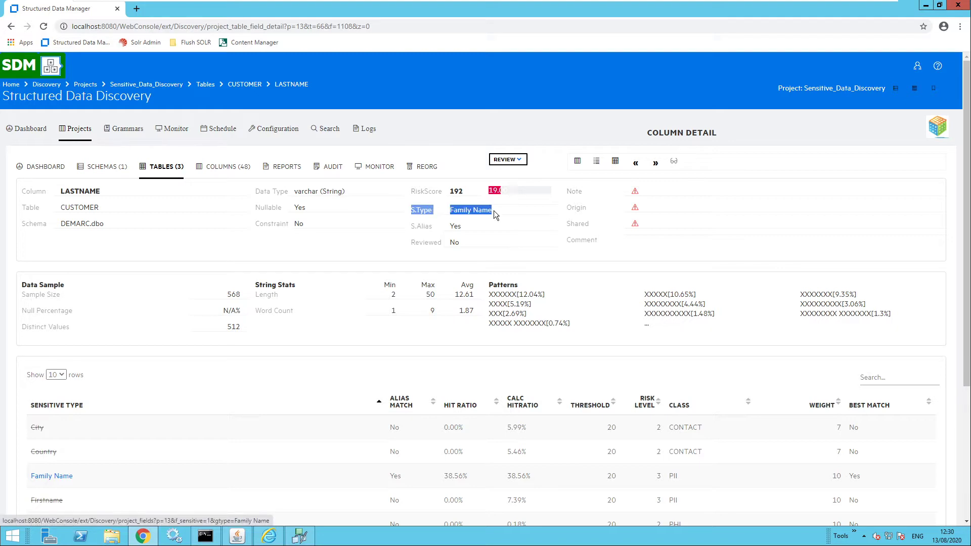
click(505, 218)
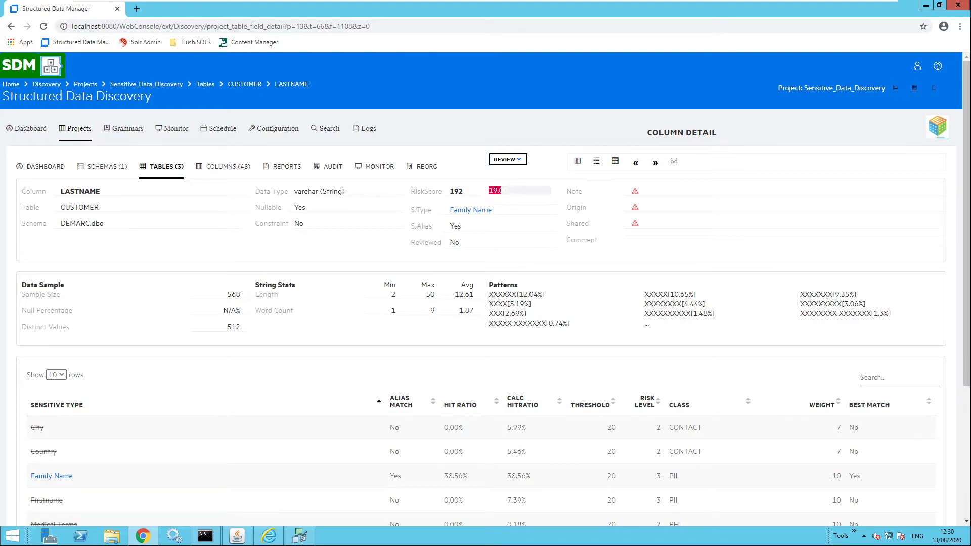
scroll(421, 227, down, 2)
scroll(421, 228, down, 2)
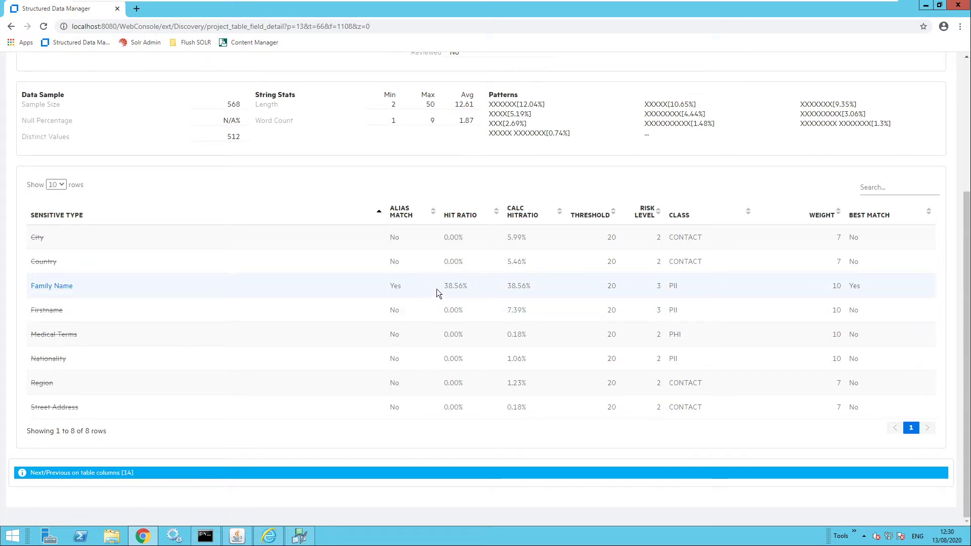
scroll(436, 289, up, 4)
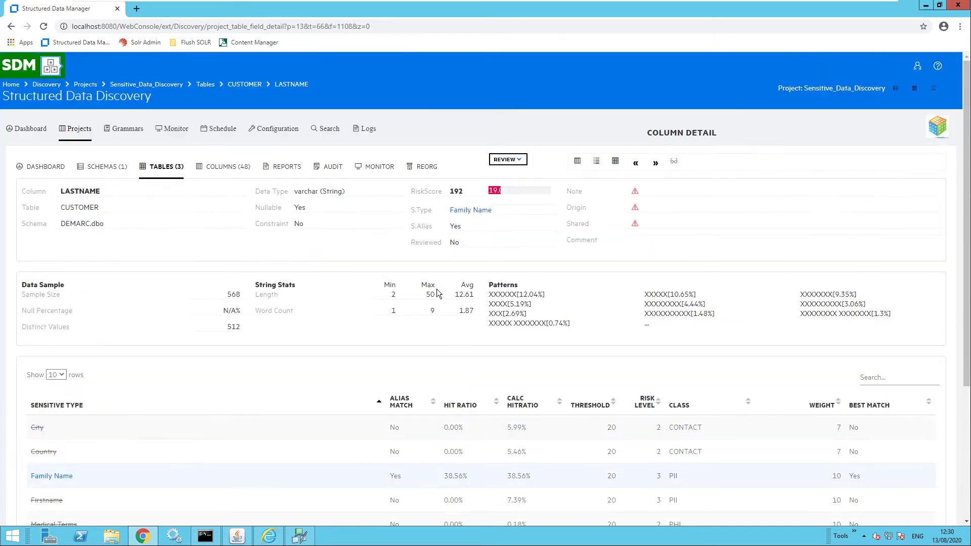
Step: Review LASTNAME with conclusion Confirm, save, and return to the CUSTOMER table
click(520, 163)
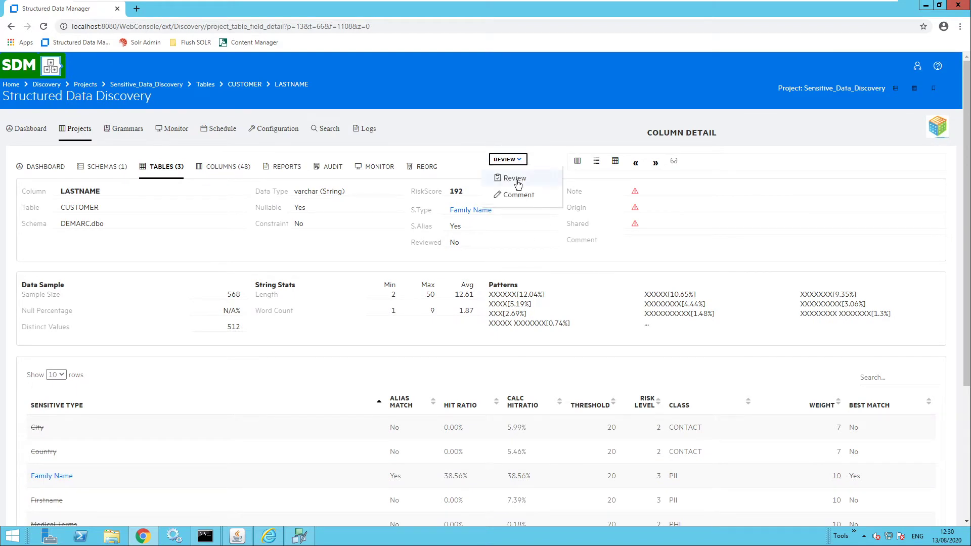
click(516, 182)
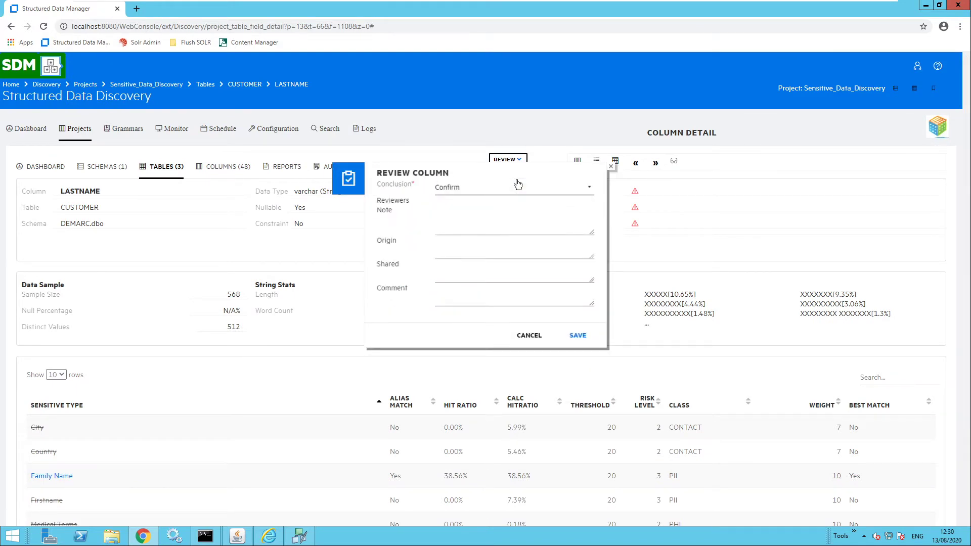
click(577, 338)
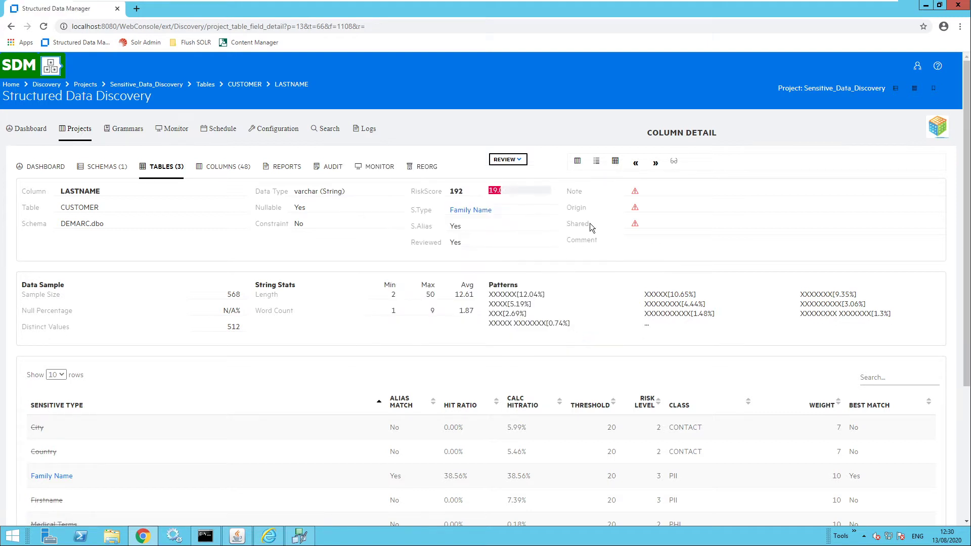
click(616, 164)
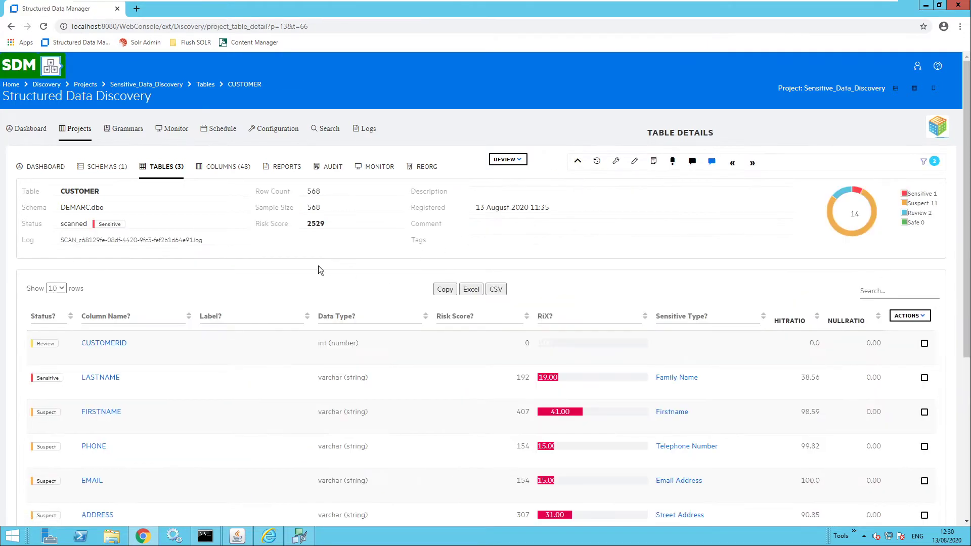
Step: Point out LASTNAME's new Sensitive status in the CUSTOMER column list
scroll(318, 266, down, 1)
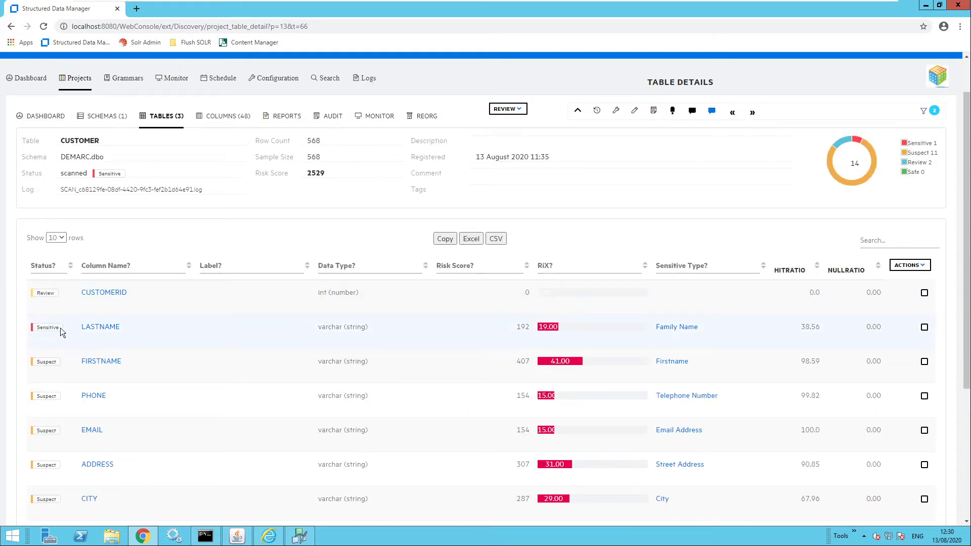
drag(63, 328, 34, 330)
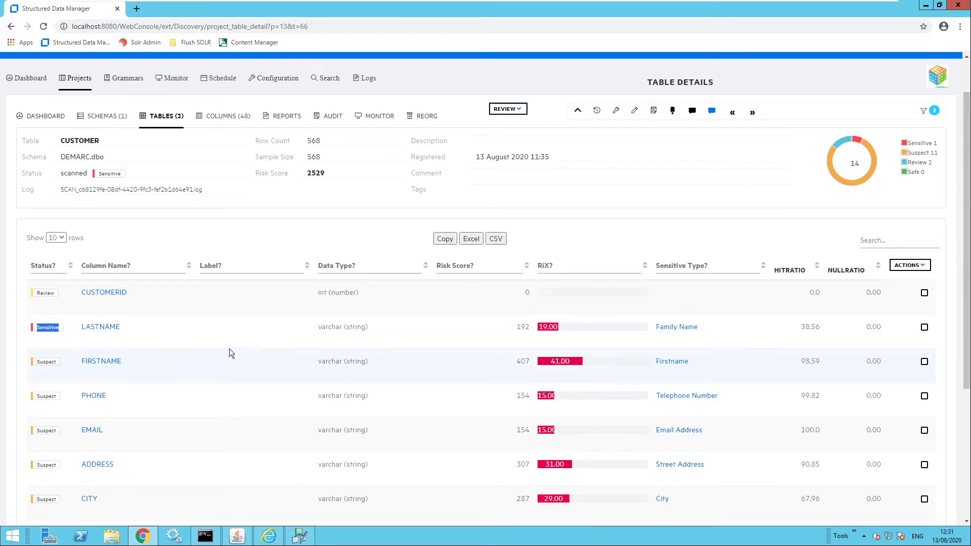
click(238, 332)
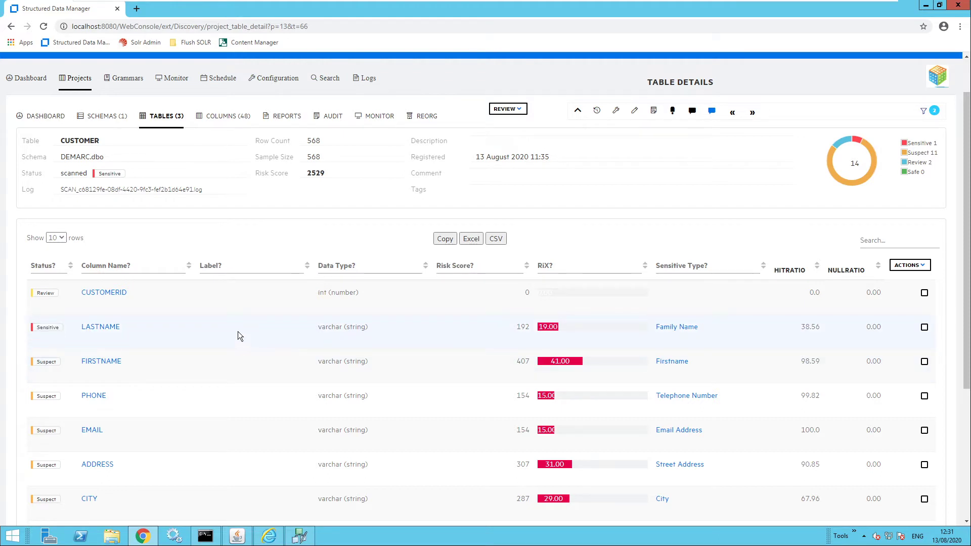
scroll(237, 332, down, 1)
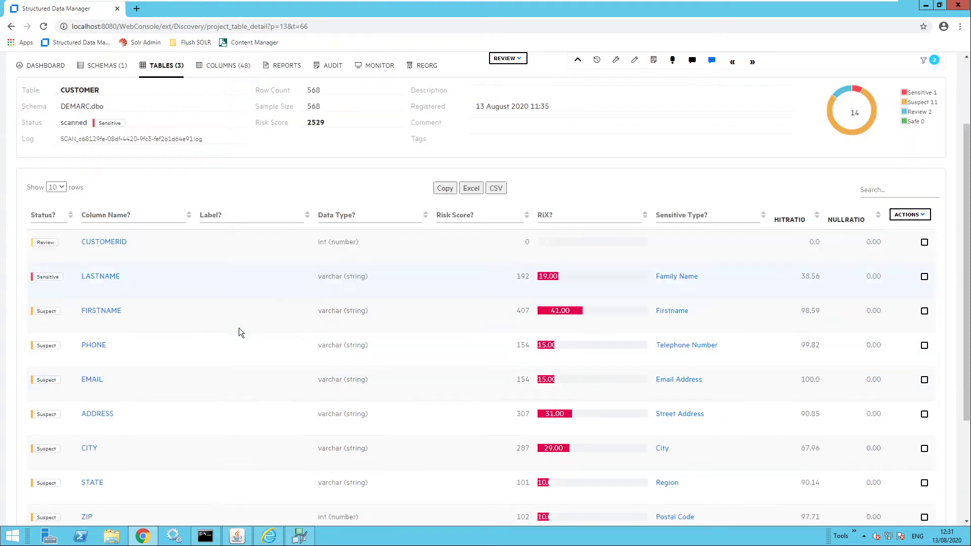
Step: Select all CUSTOMER columns and save a bulk review with conclusion Confirm
click(924, 219)
click(921, 266)
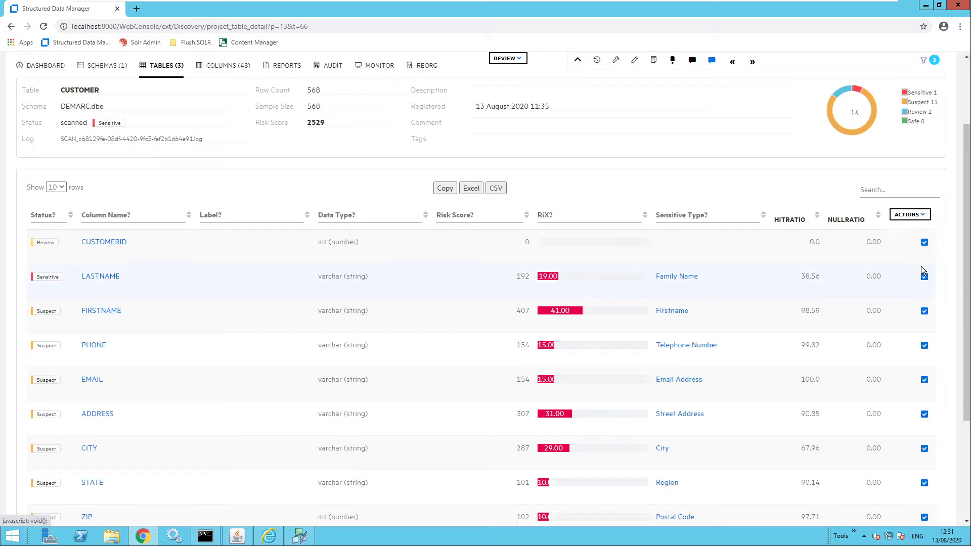
click(923, 220)
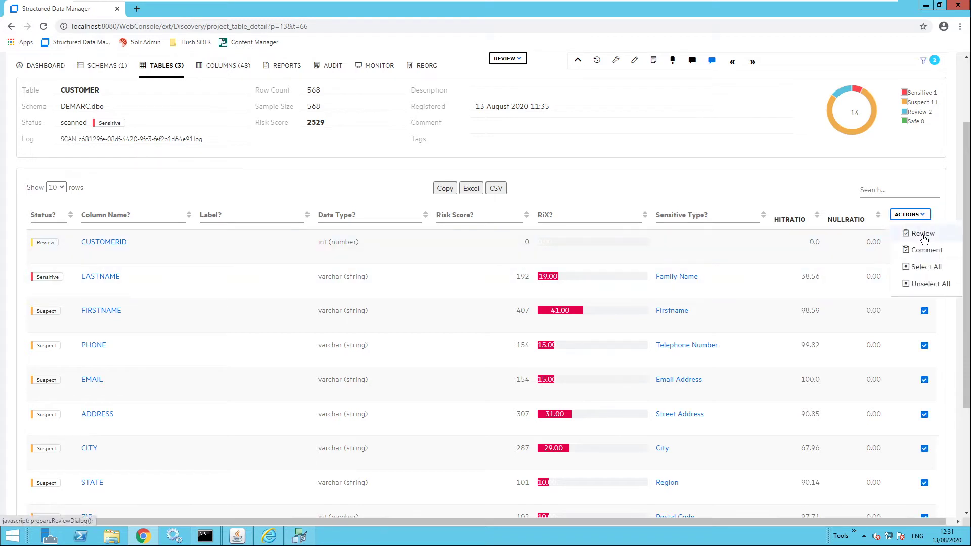
click(923, 235)
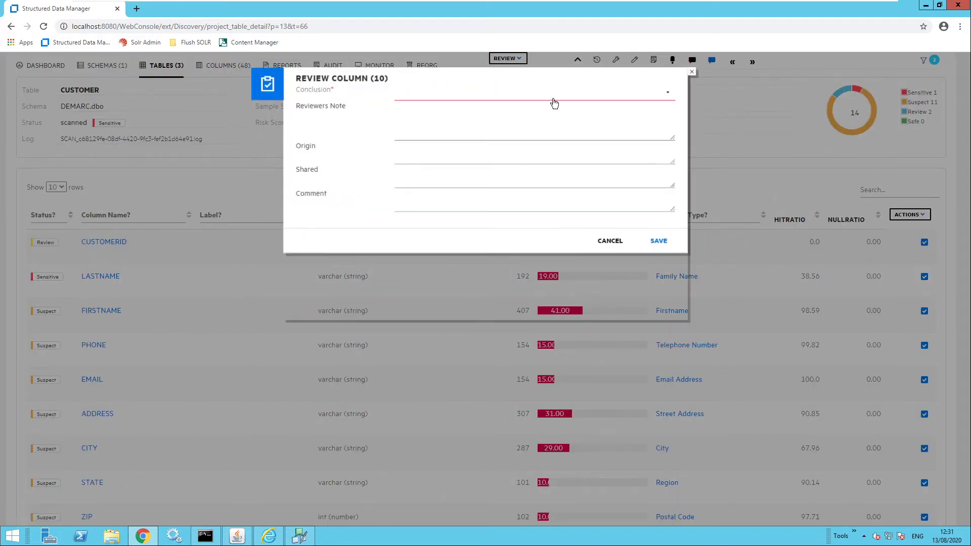
click(554, 97)
click(542, 115)
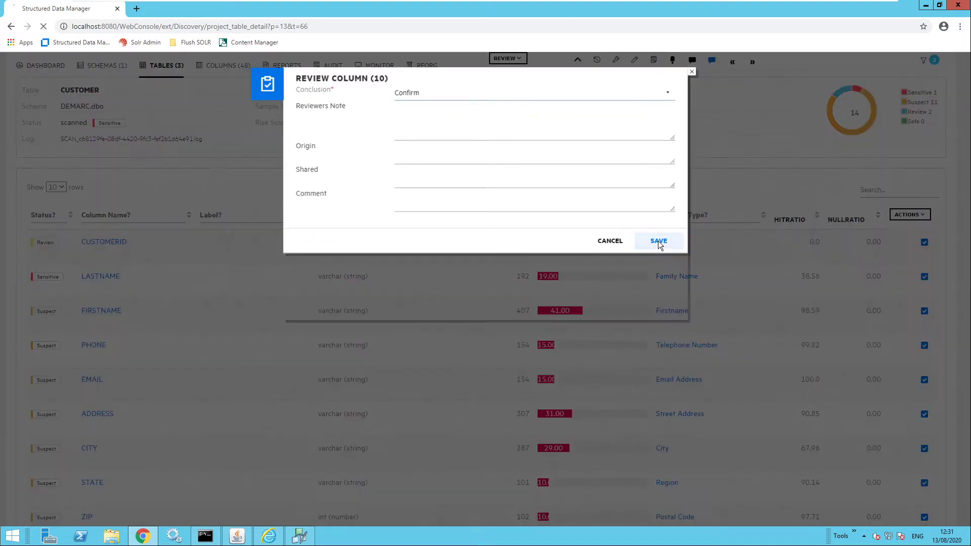
click(658, 242)
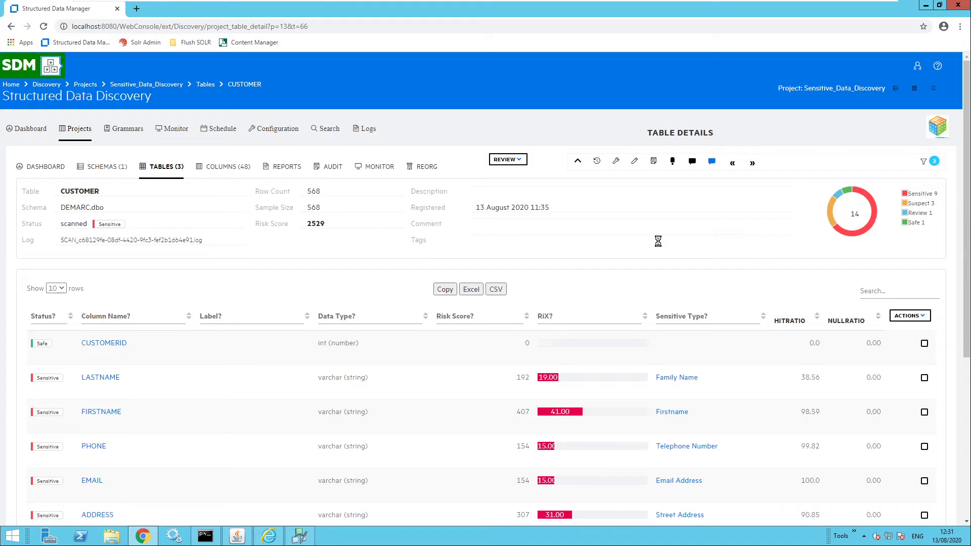
Step: Scroll through the updated CUSTOMER columns, now showing 9 Sensitive and CUSTOMERID Safe
scroll(470, 354, down, 1)
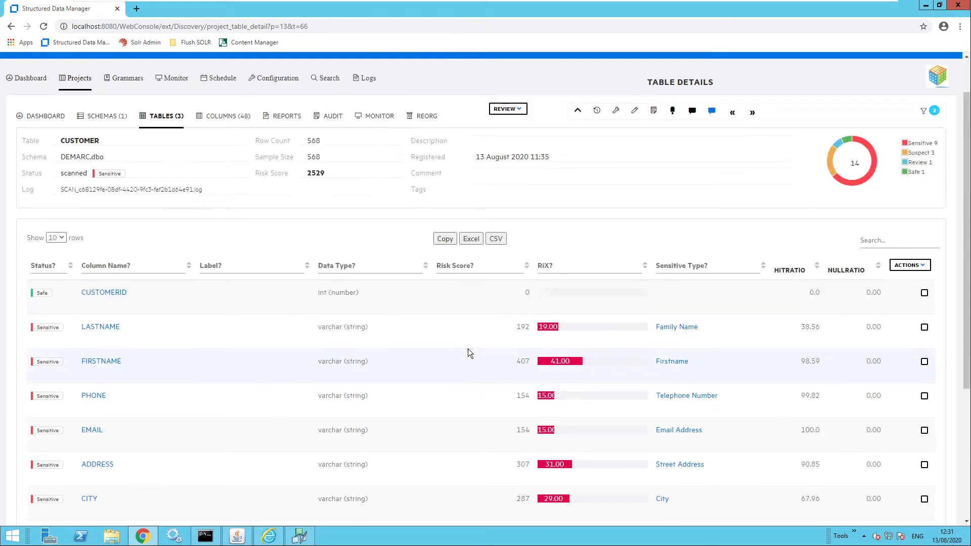
scroll(468, 348, down, 2)
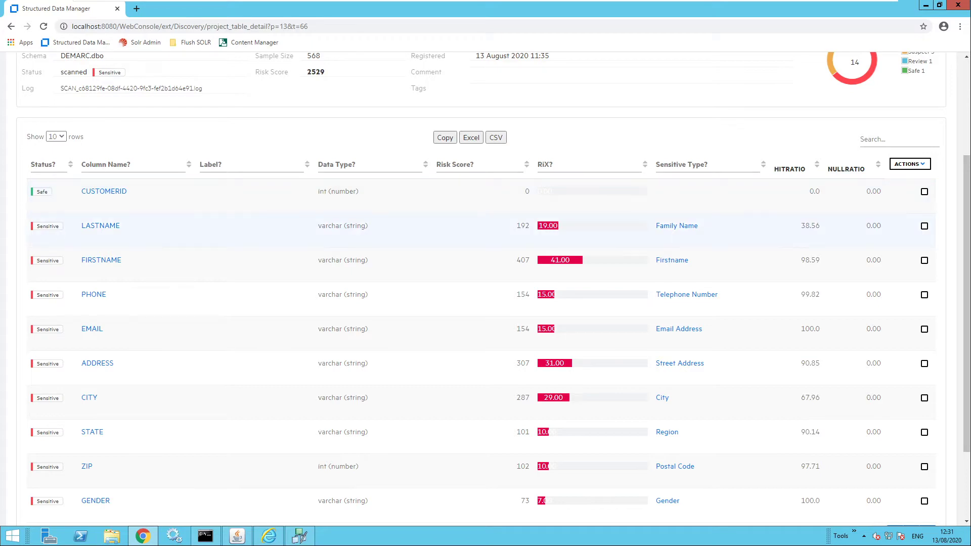
scroll(165, 230, down, 2)
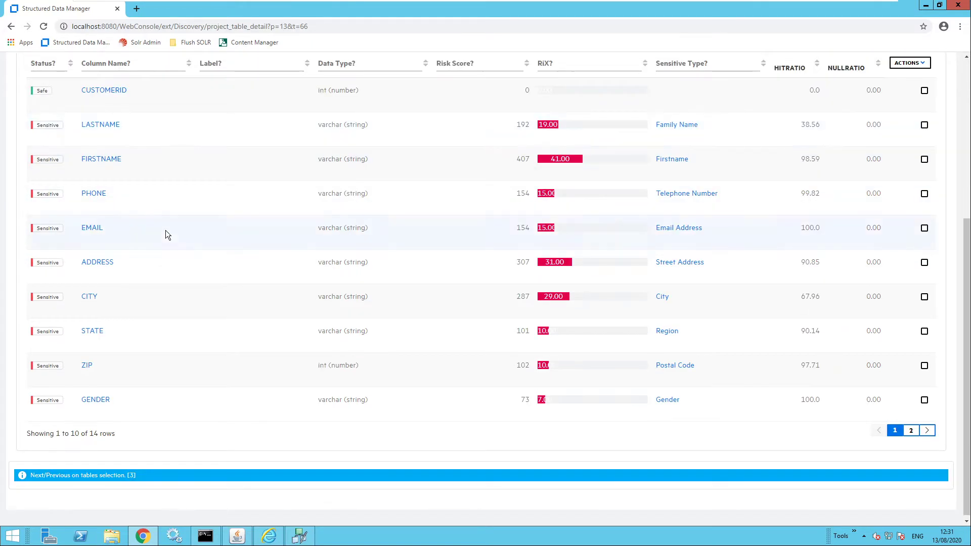
scroll(178, 225, up, 5)
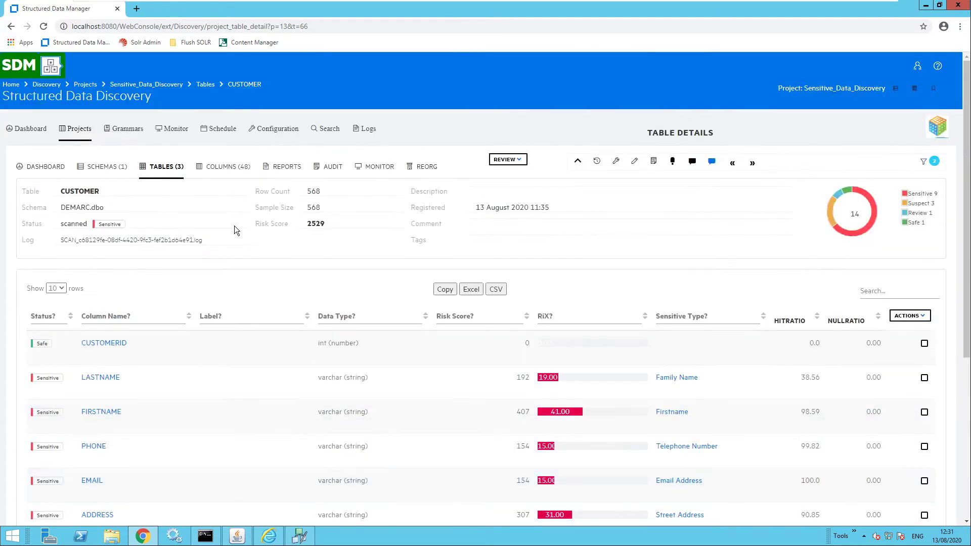
Step: Go back to the tables list, open ORDER_LINE, and point out NOTE's Suspect status
click(578, 160)
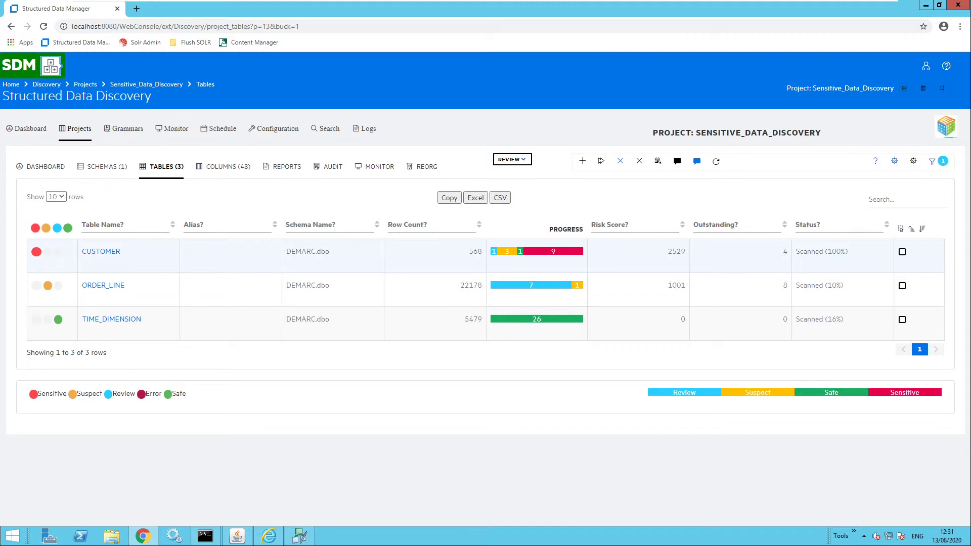
click(108, 287)
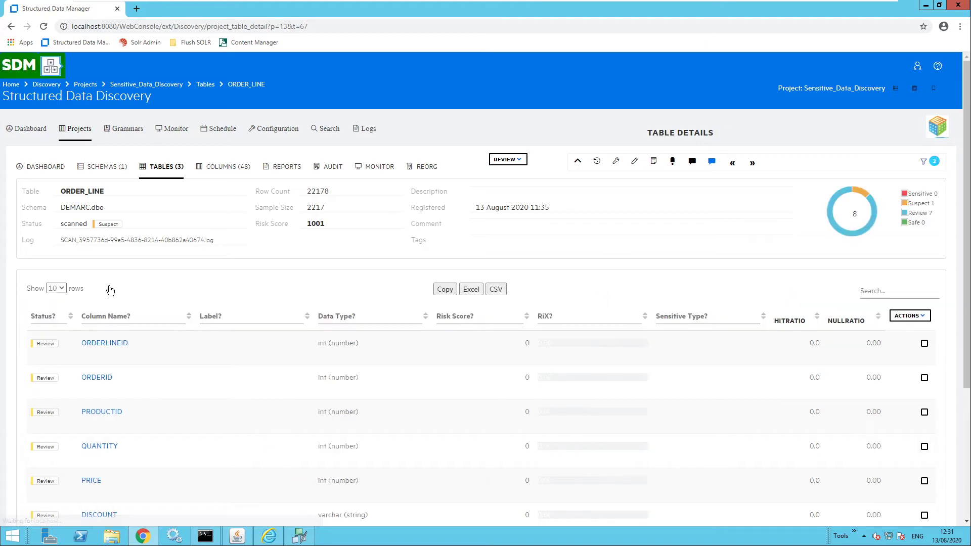
scroll(172, 260, down, 3)
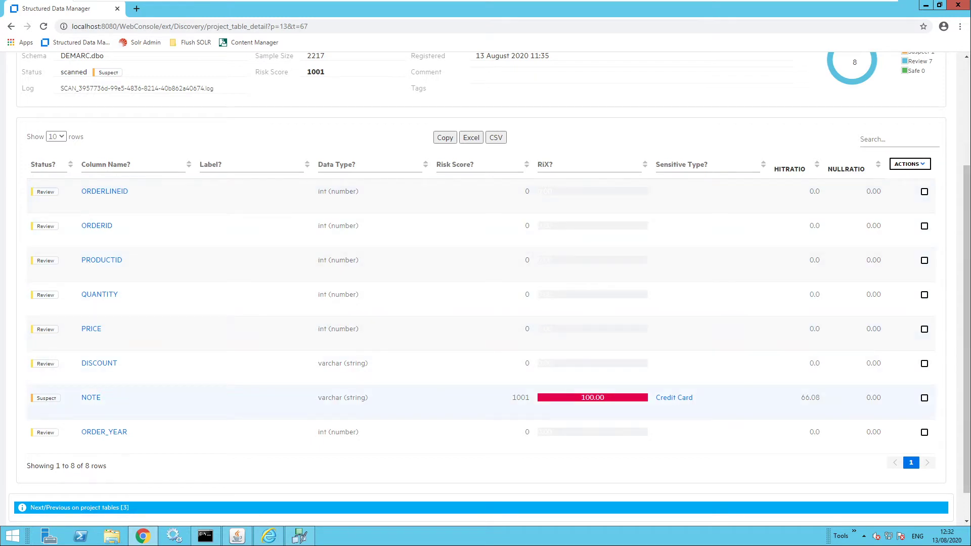
double_click(46, 398)
click(159, 401)
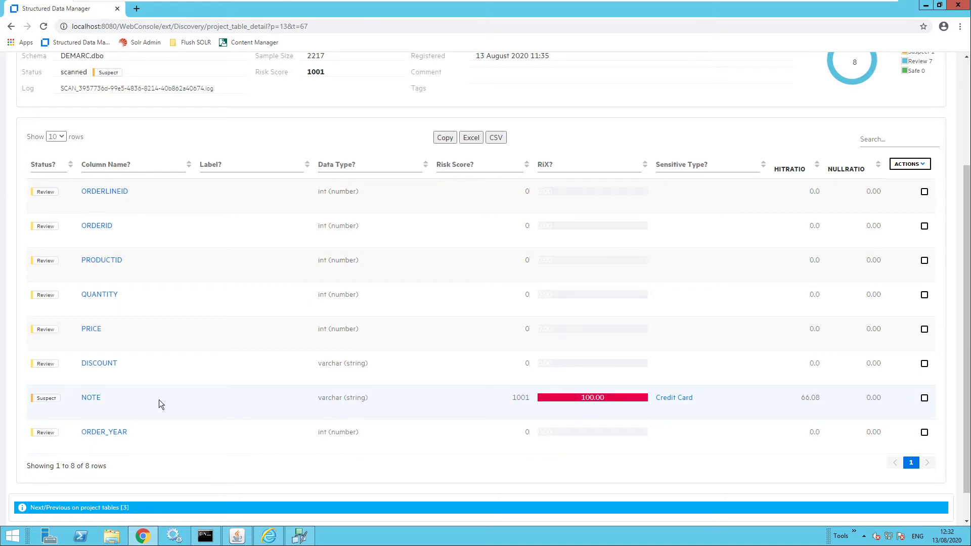
Step: Open the NOTE column's detail and highlight its Credit Card sensitive type match
click(93, 400)
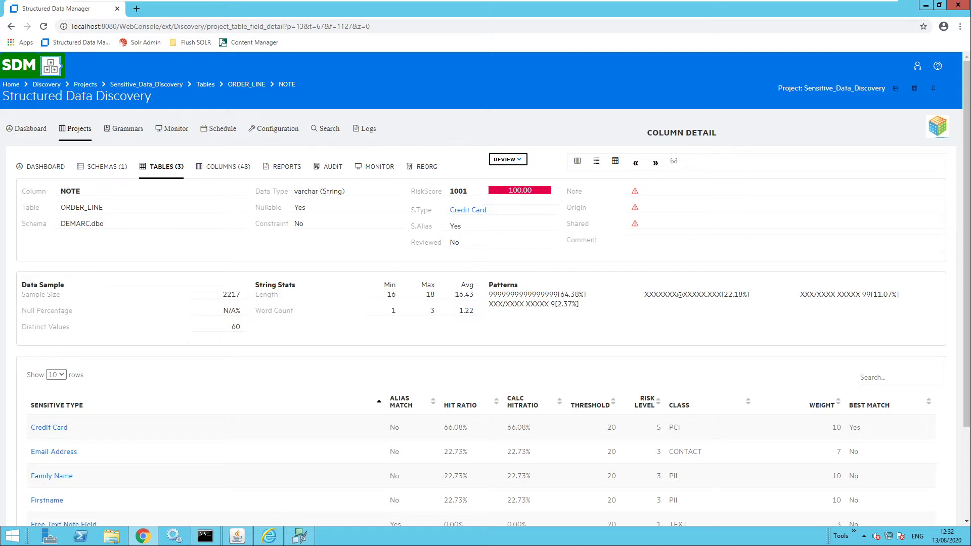
drag(411, 210, 492, 213)
click(501, 212)
scroll(473, 238, down, 1)
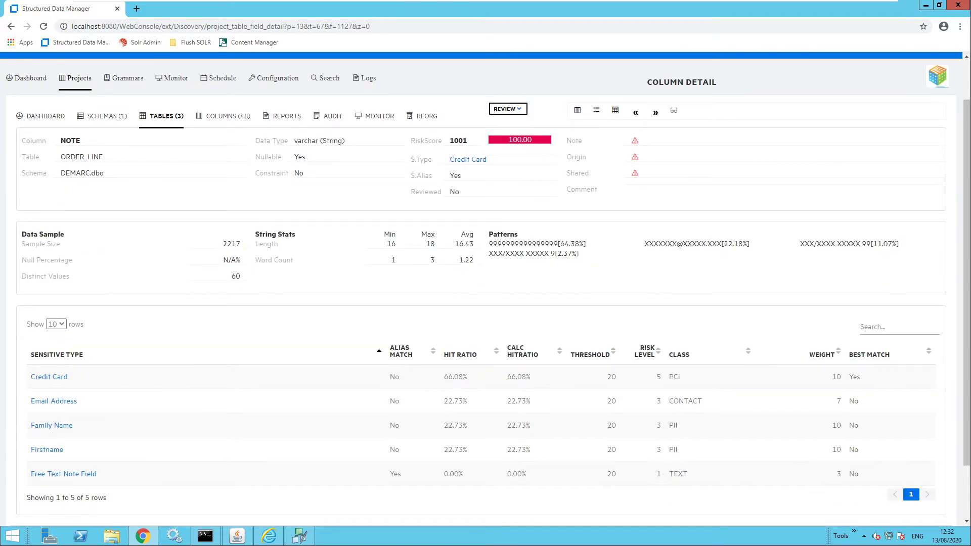
scroll(478, 237, up, 1)
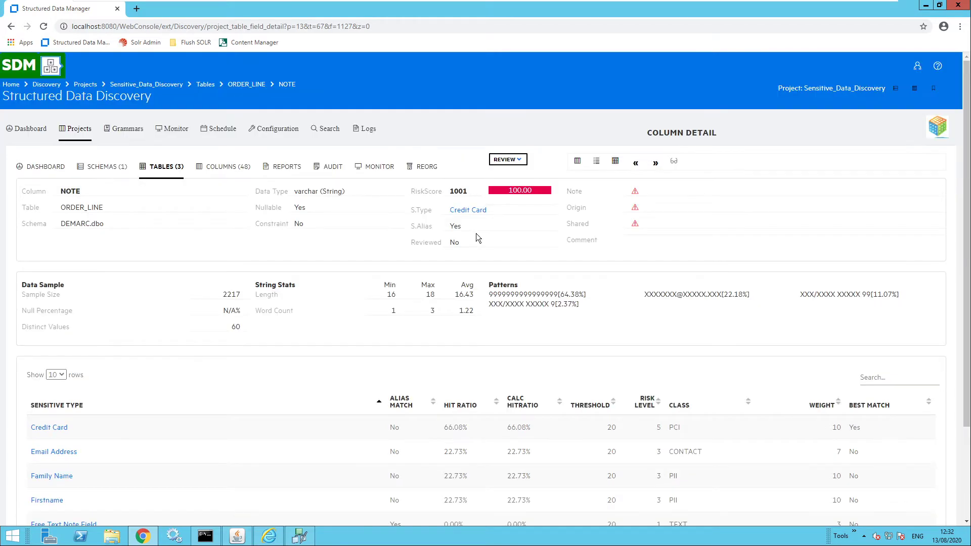
click(521, 162)
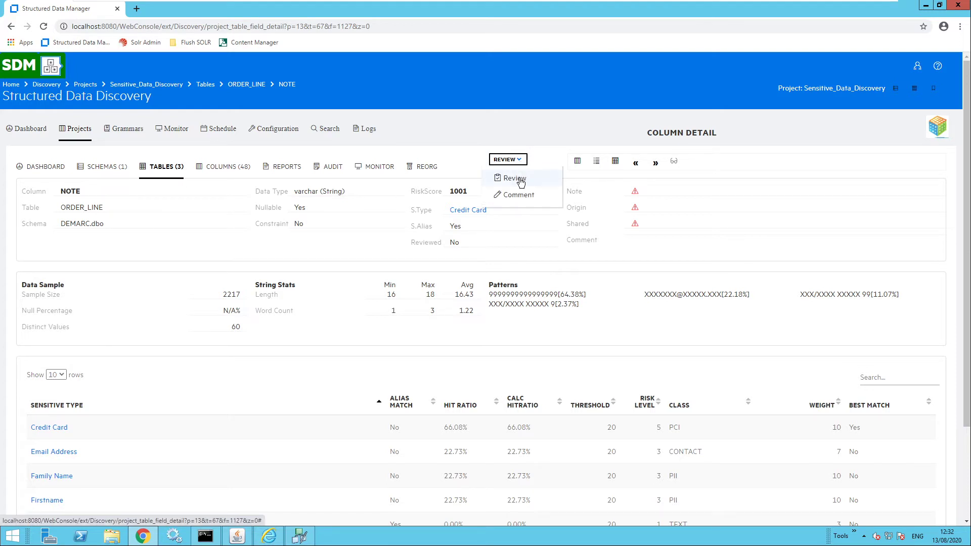
Step: Review NOTE as Override Personal Data Type with override type Email Address, and save
click(520, 180)
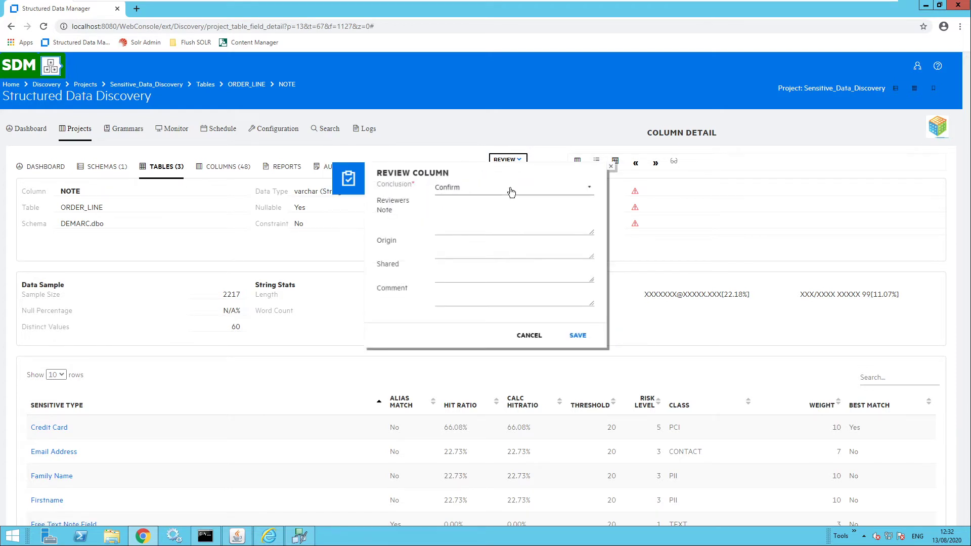
click(510, 191)
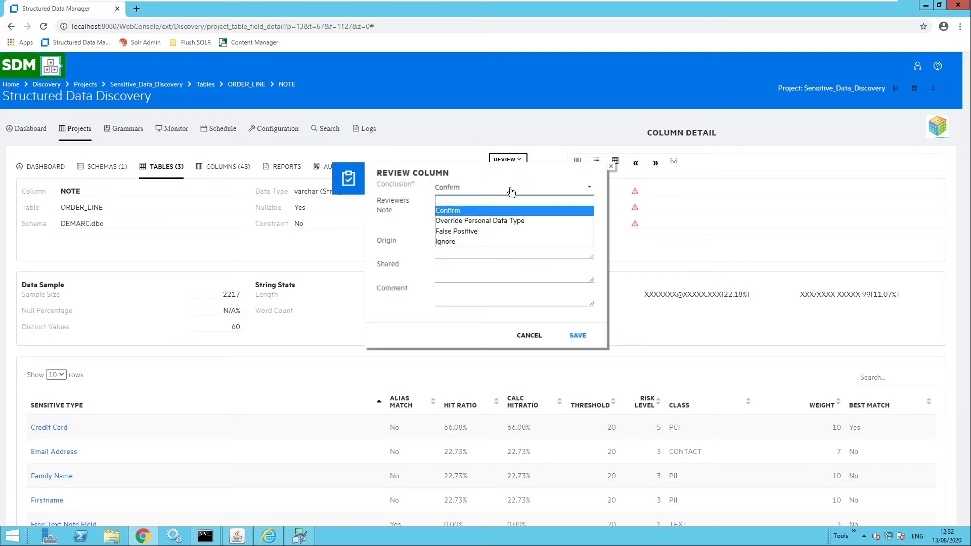
click(491, 221)
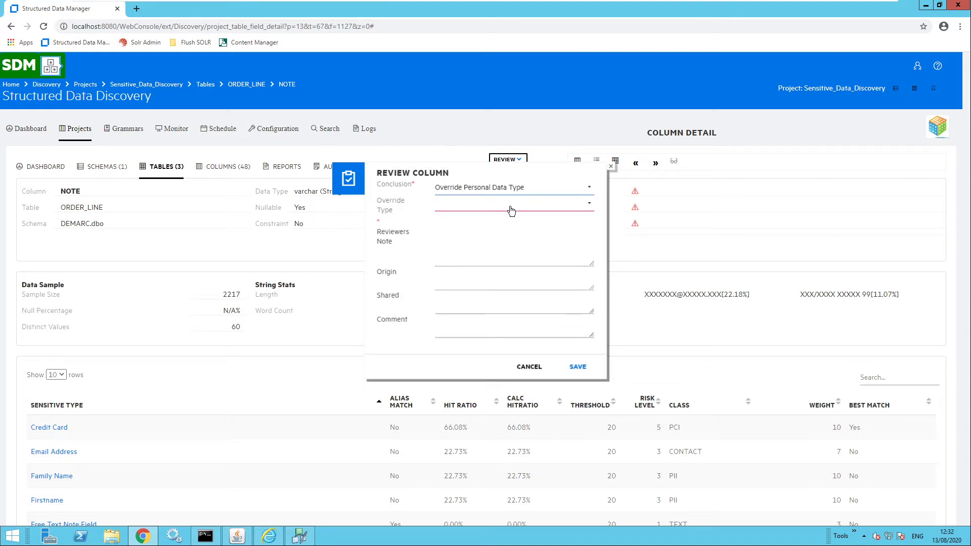
click(510, 207)
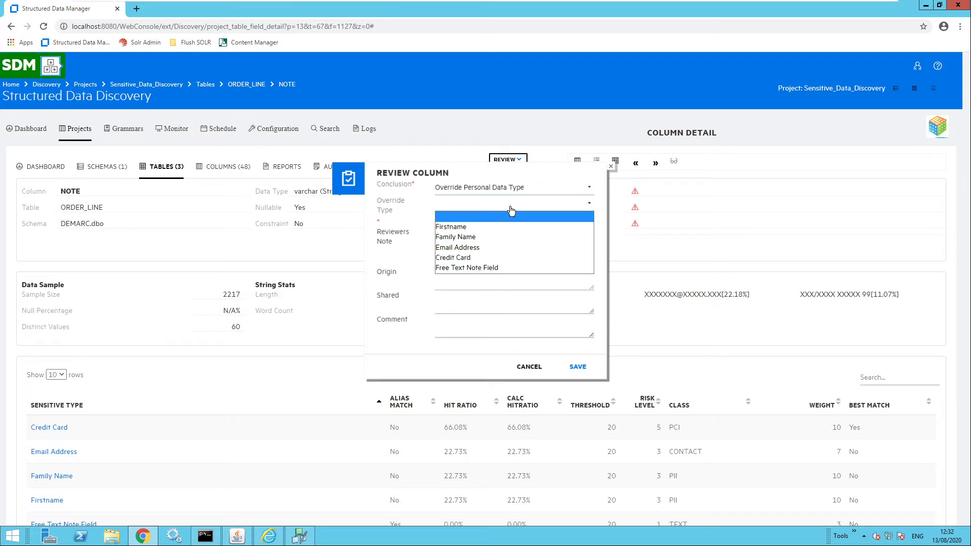
click(485, 248)
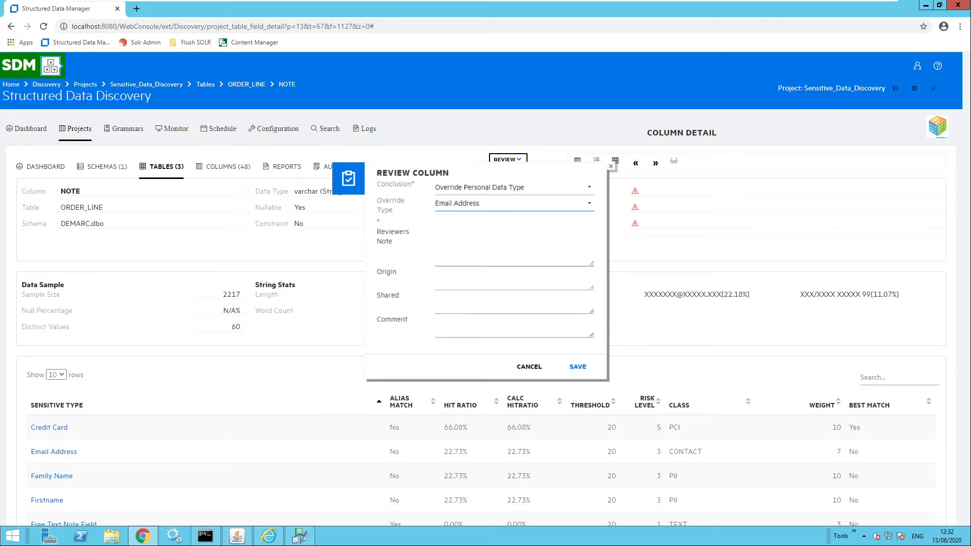
click(578, 366)
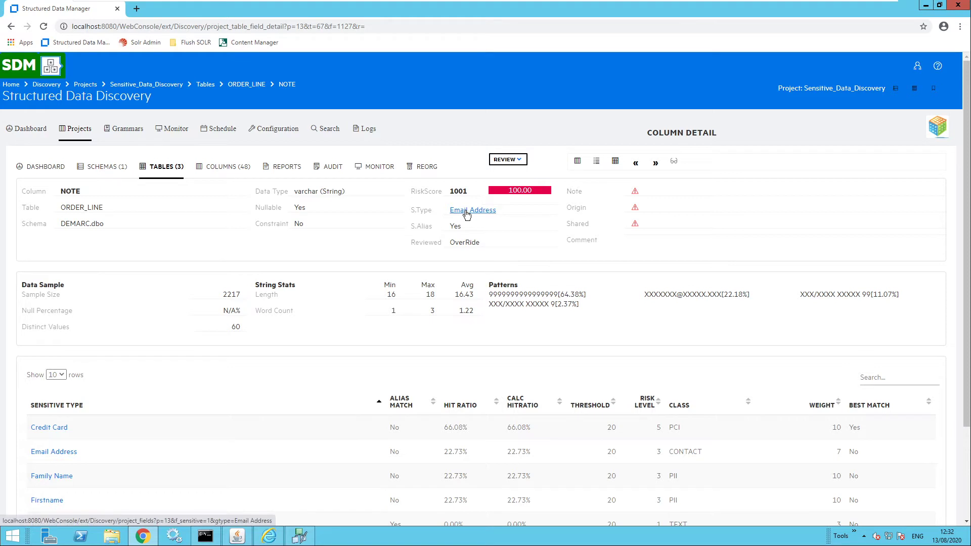
Step: Return to ORDER_LINE's details and point out NOTE's Sensitive status
click(616, 163)
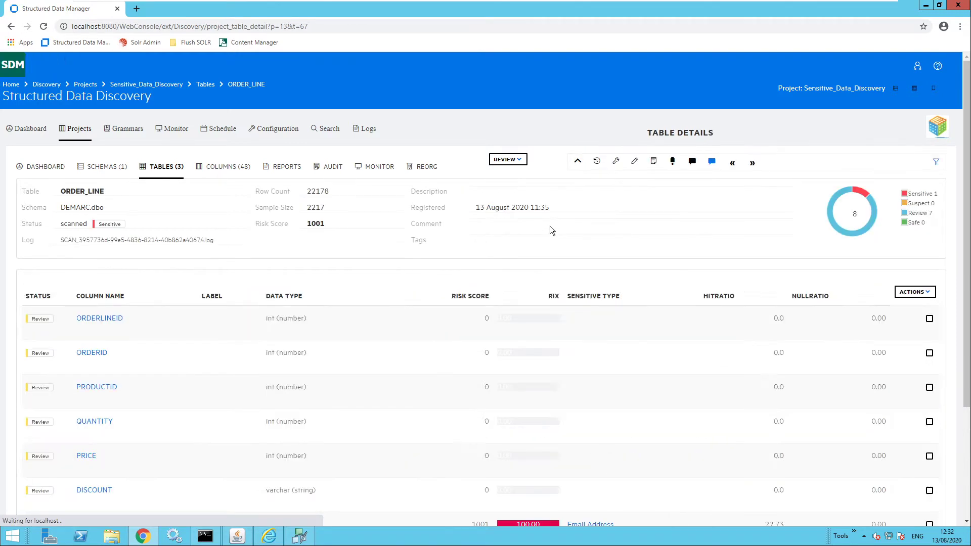
scroll(549, 227, down, 2)
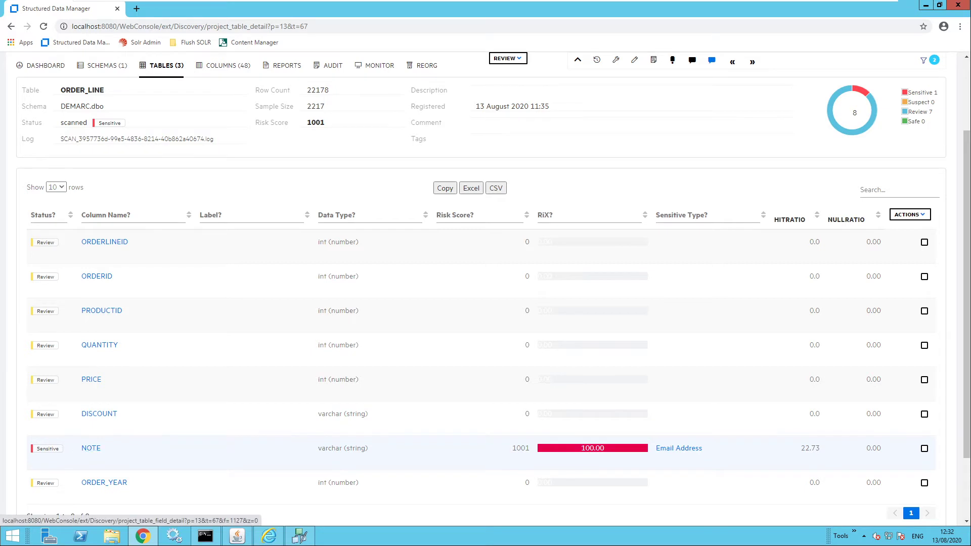
double_click(47, 449)
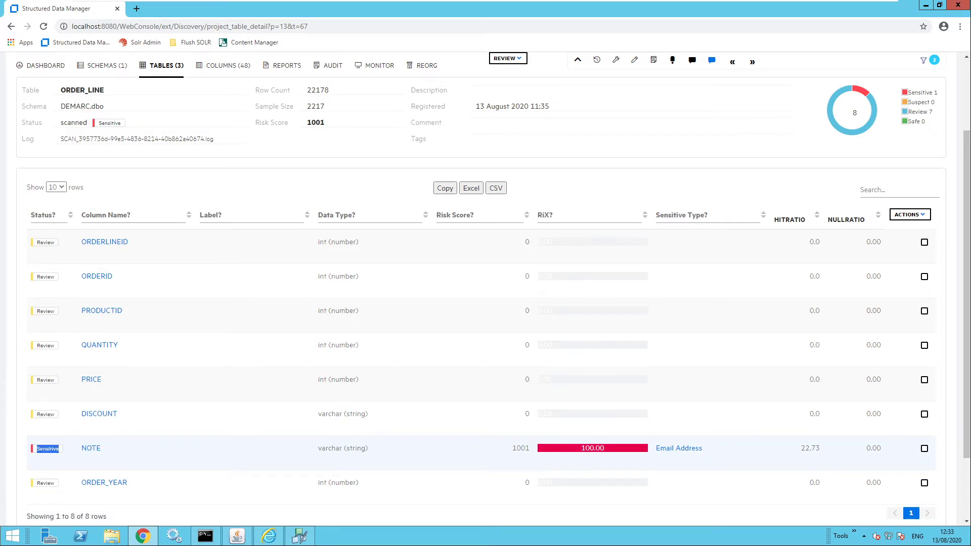
click(48, 448)
Step: Tick ORDERLINEID, ORDERID, PRODUCTID, QUANTITY, PRICE, DISCOUNT and ORDER_YEAR for review
click(925, 242)
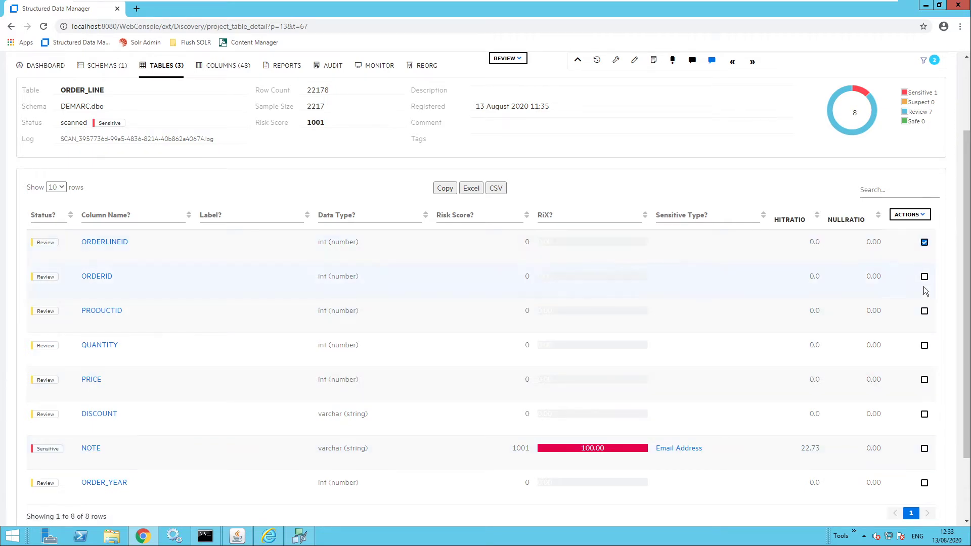
click(925, 276)
click(924, 311)
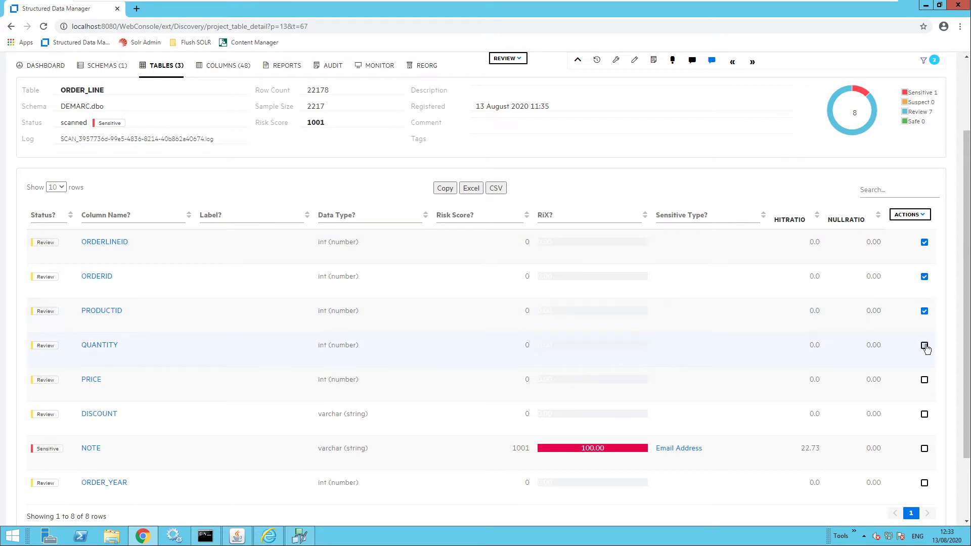
click(924, 346)
click(925, 380)
click(924, 414)
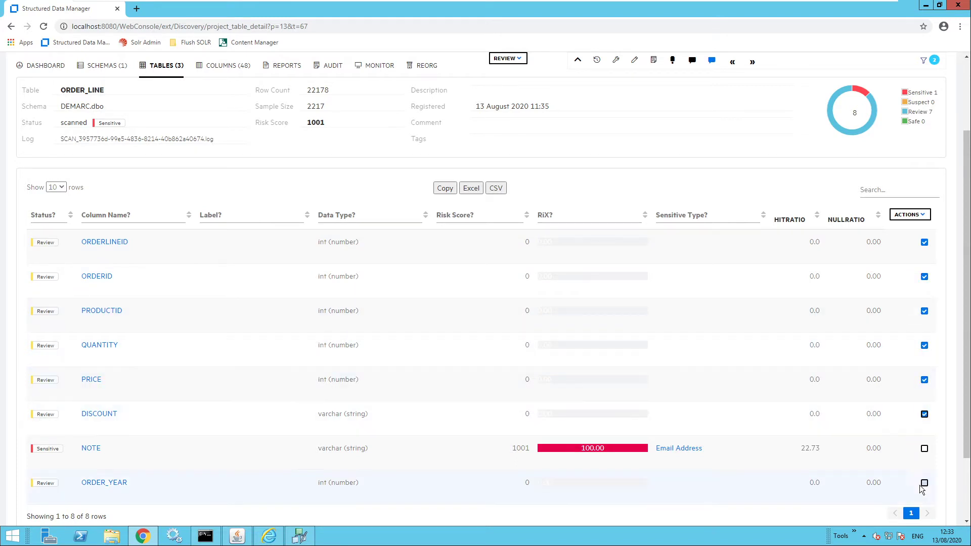
click(925, 483)
Step: Save a bulk review of the ticked columns with conclusion Confirm
click(919, 217)
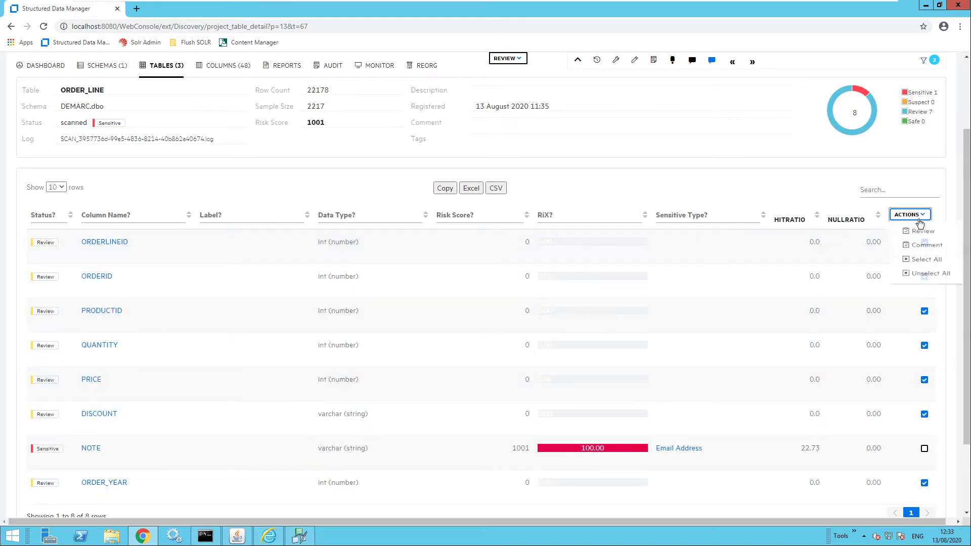
click(922, 231)
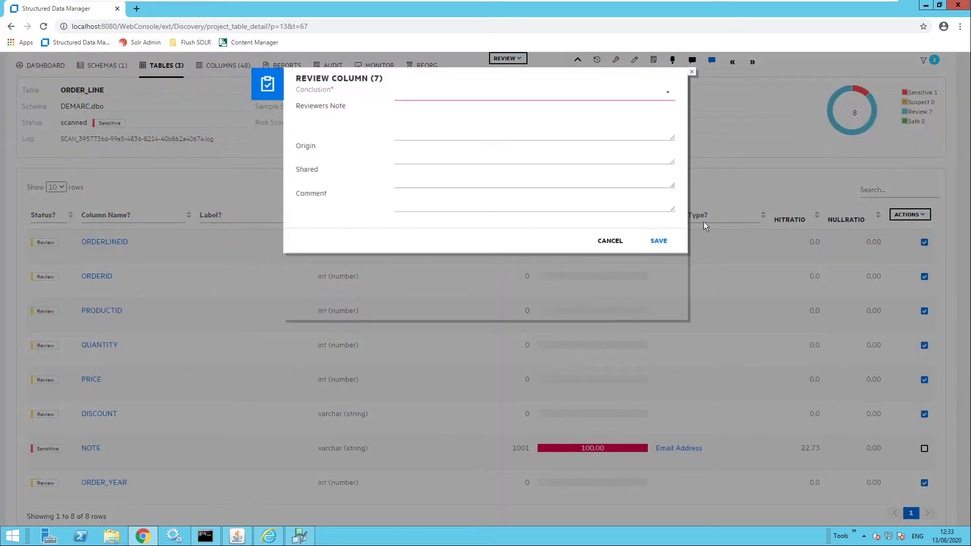
click(636, 98)
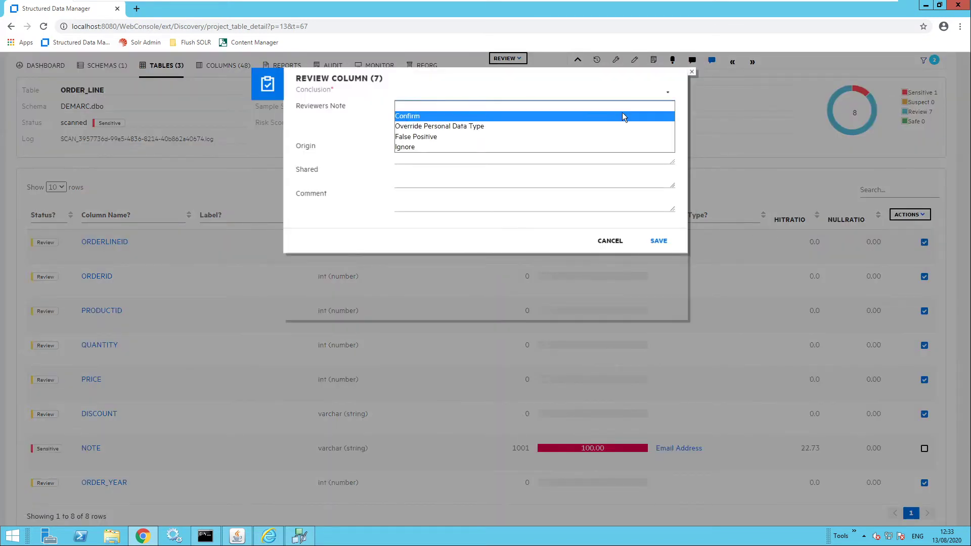
click(624, 115)
click(658, 242)
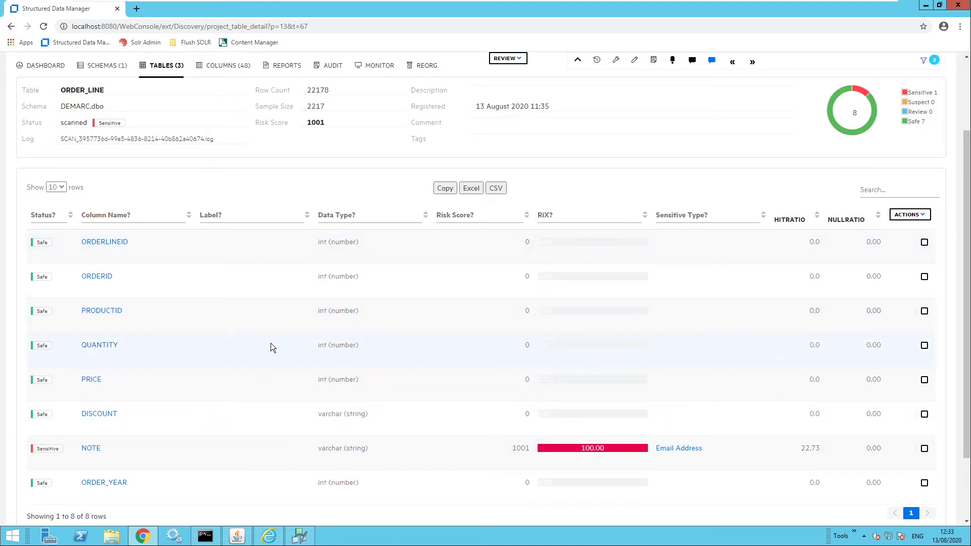
scroll(288, 327, up, 2)
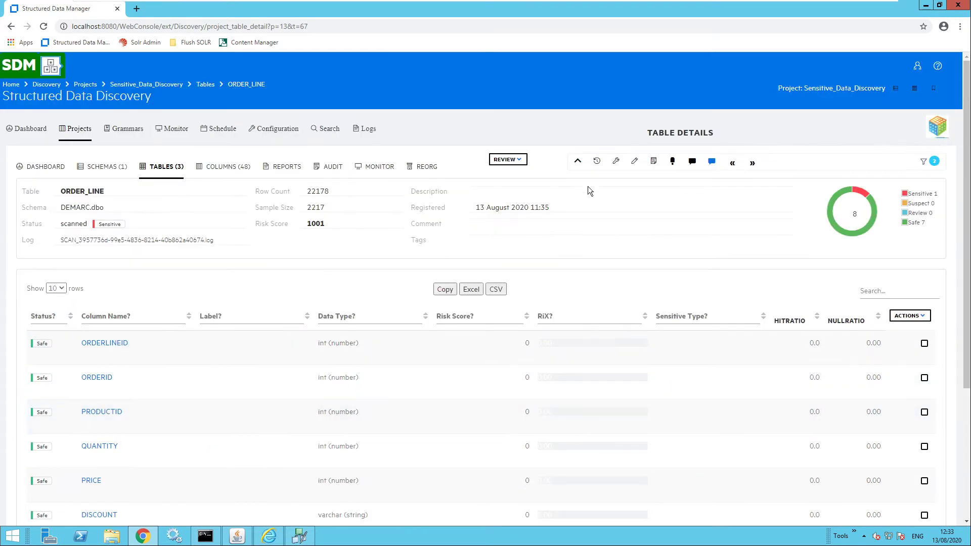
Step: Go up a level from ORDER_LINE to the project's tables list
click(578, 161)
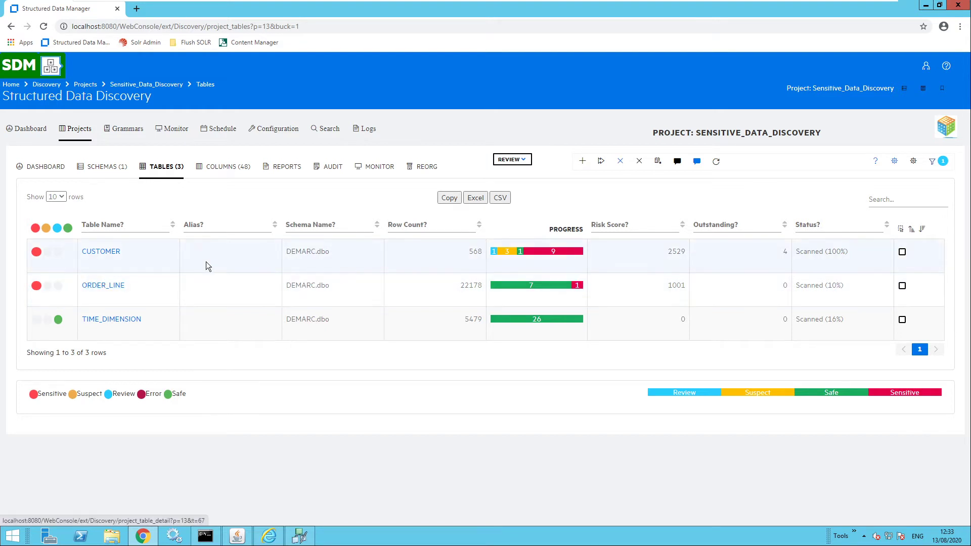
Step: Inspect the COLUMNS (48) dashboard's donut chart, then return to the project DASHBOARD
click(232, 170)
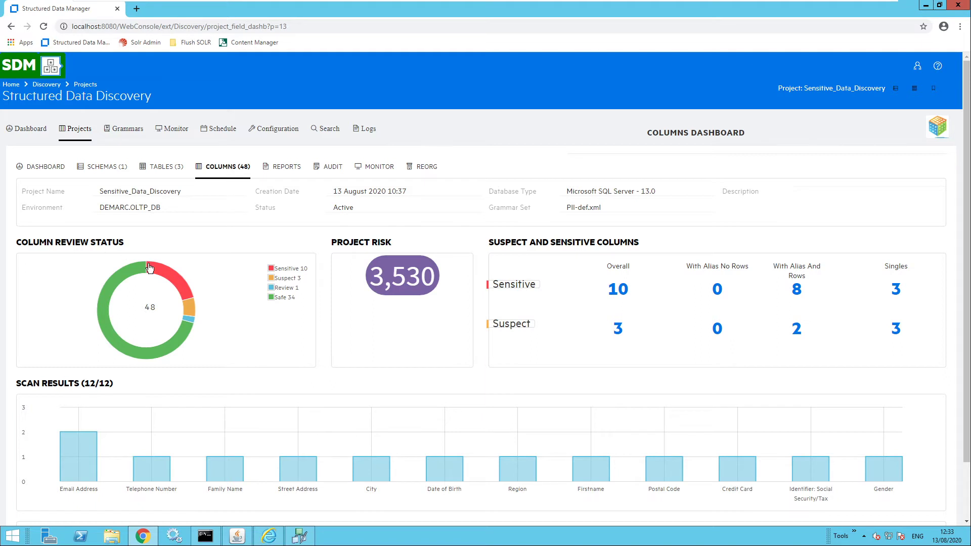
mouse_move(124, 310)
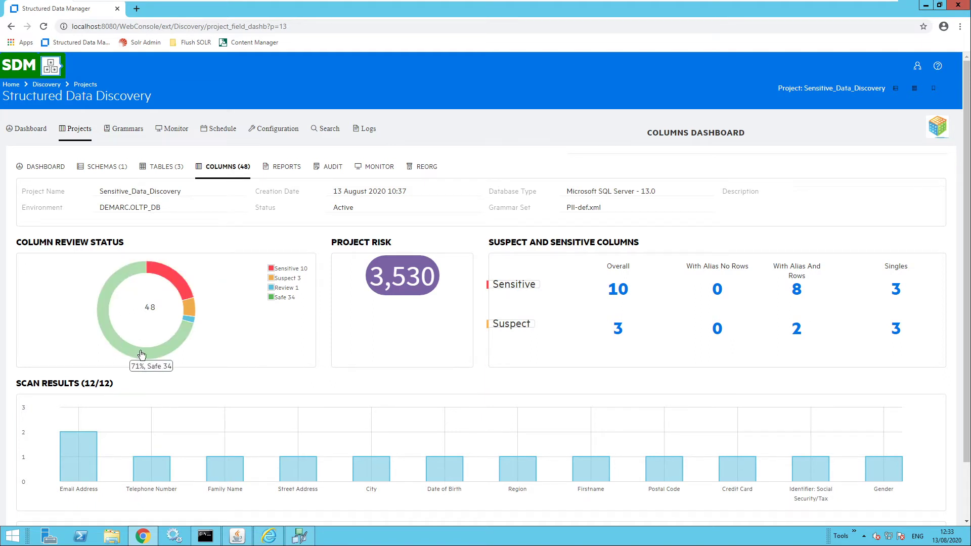
mouse_move(194, 309)
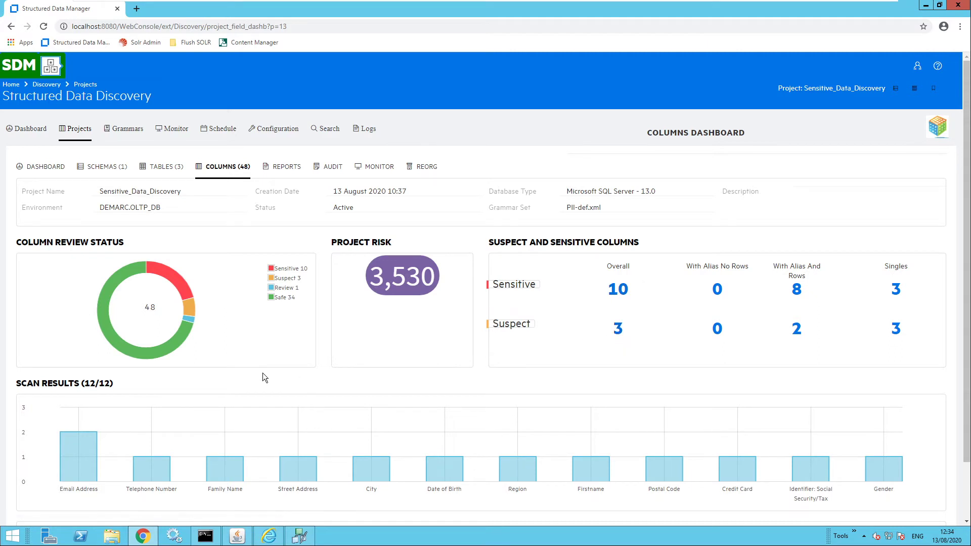
scroll(263, 372, down, 1)
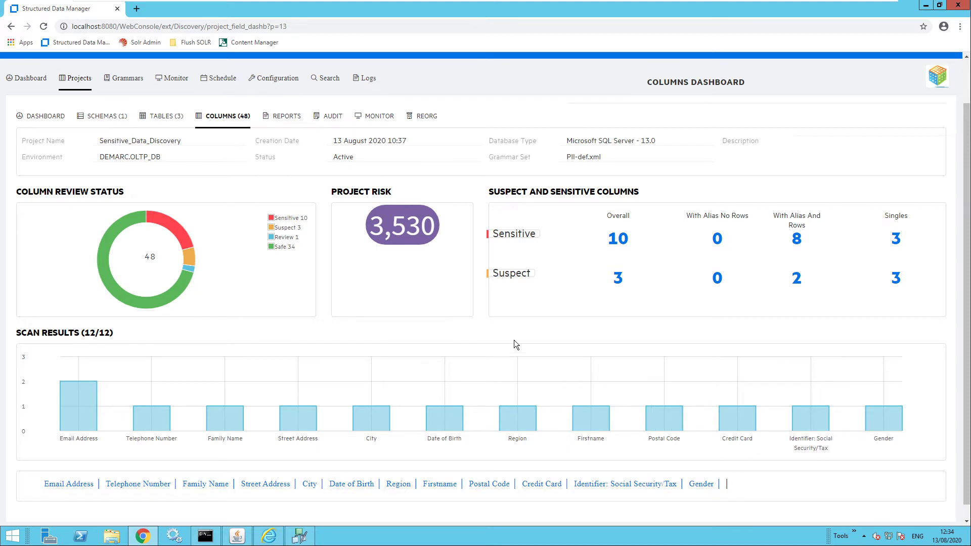
scroll(517, 345, up, 2)
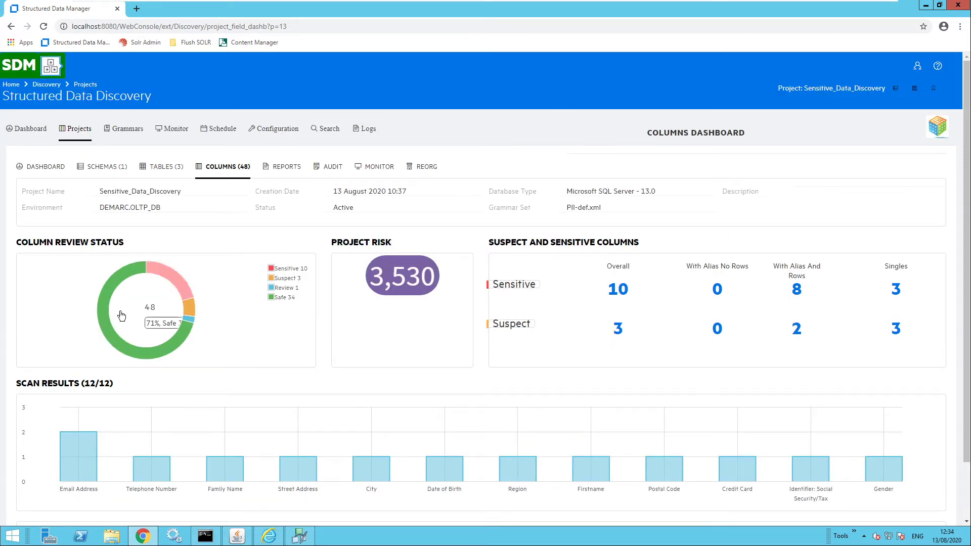
click(48, 172)
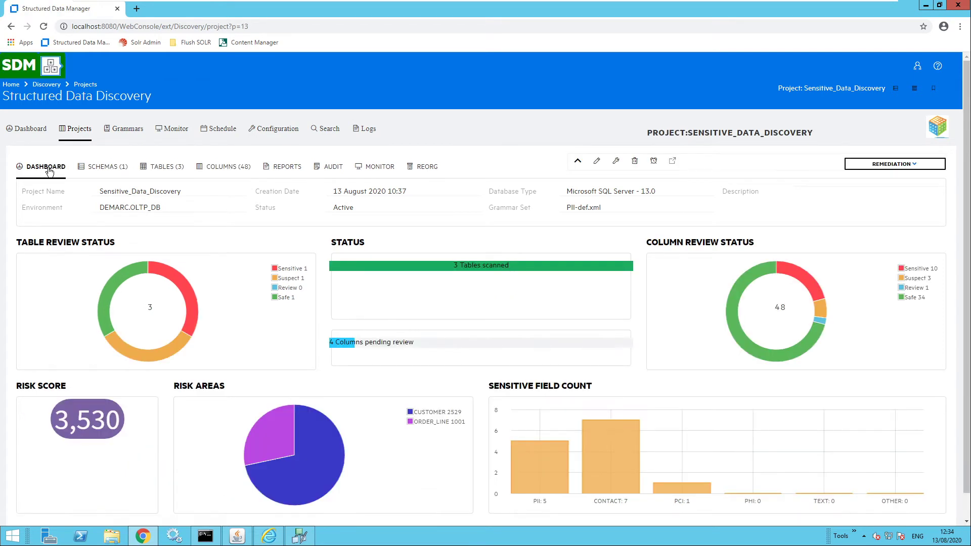
Step: Review the project report's CUSTOMER row and sensitive column count, then download the report as PDF
mouse_move(114, 288)
click(285, 170)
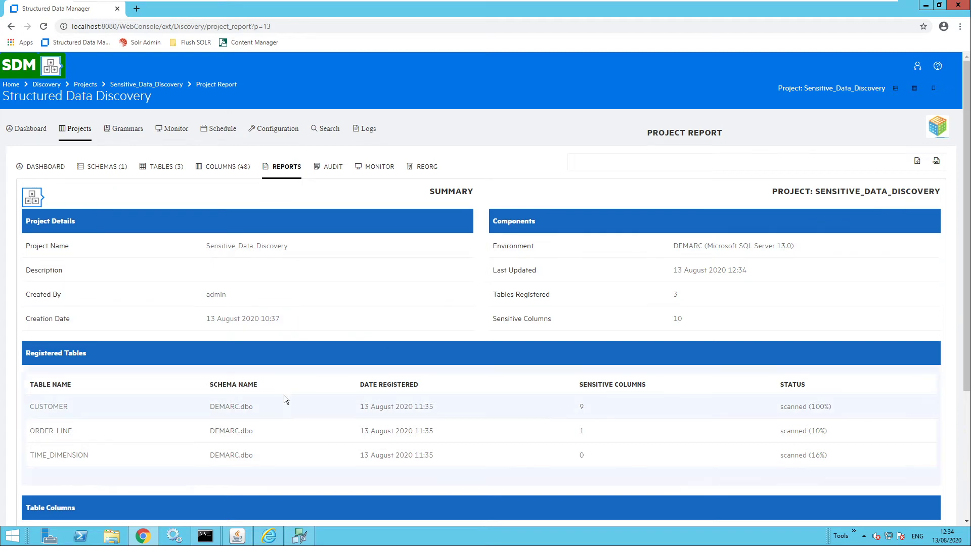
double_click(48, 406)
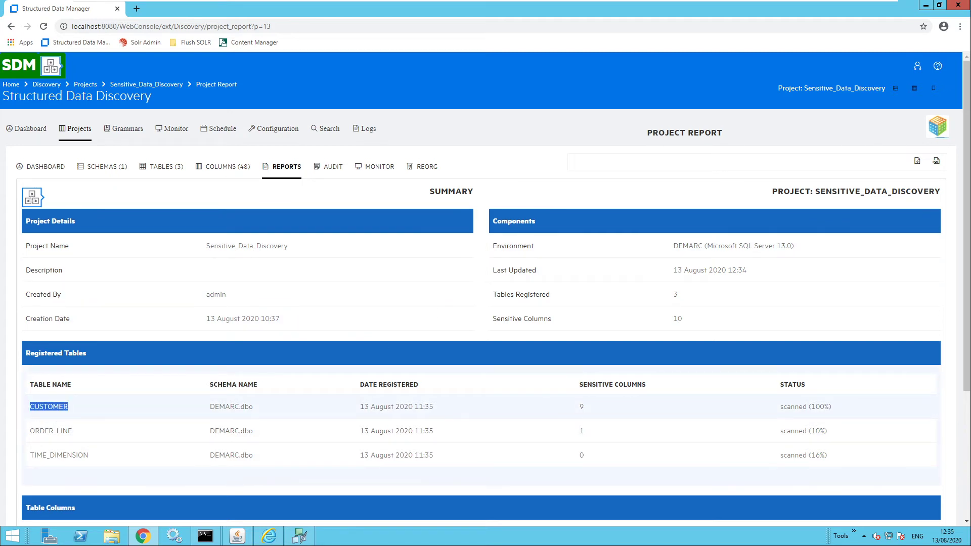
double_click(582, 407)
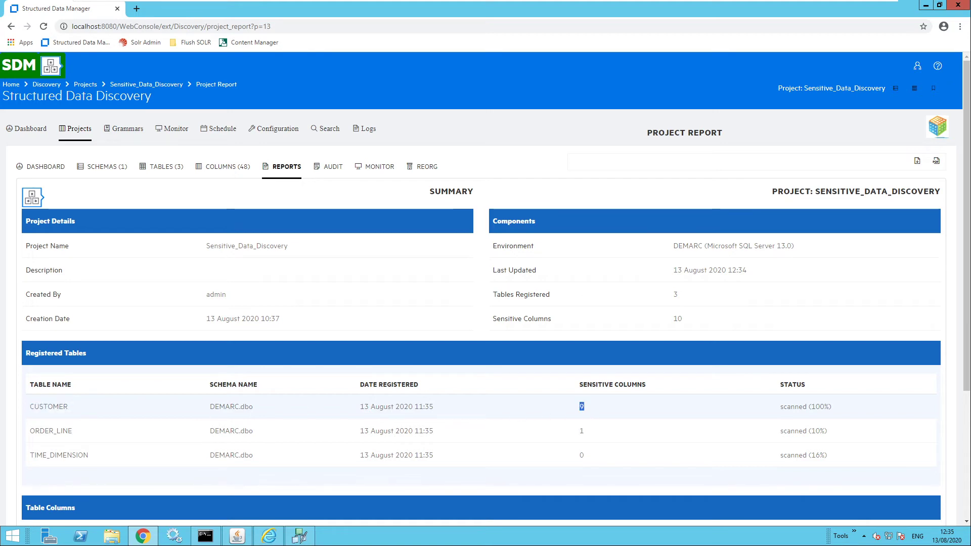
click(937, 162)
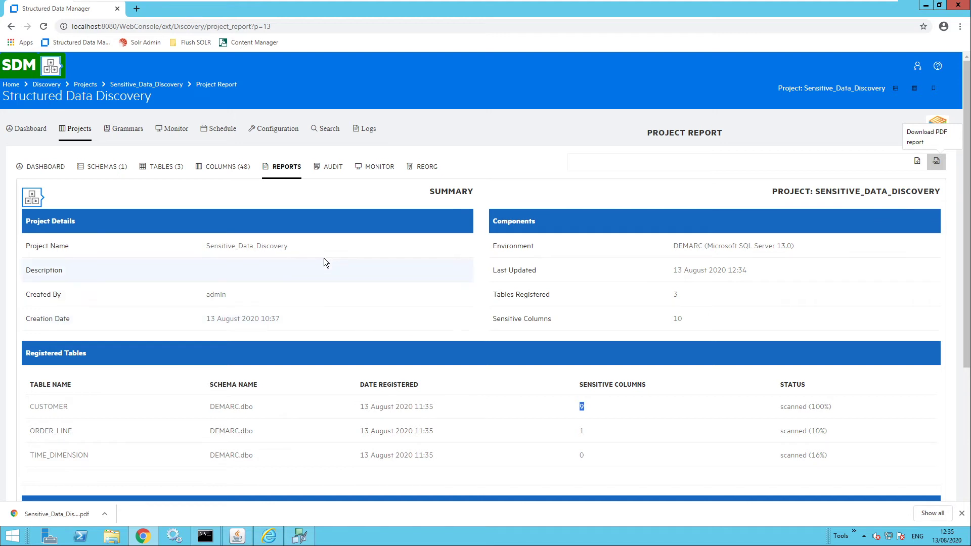
Step: Show the project audit log with its 51 scan and column review entries
click(334, 174)
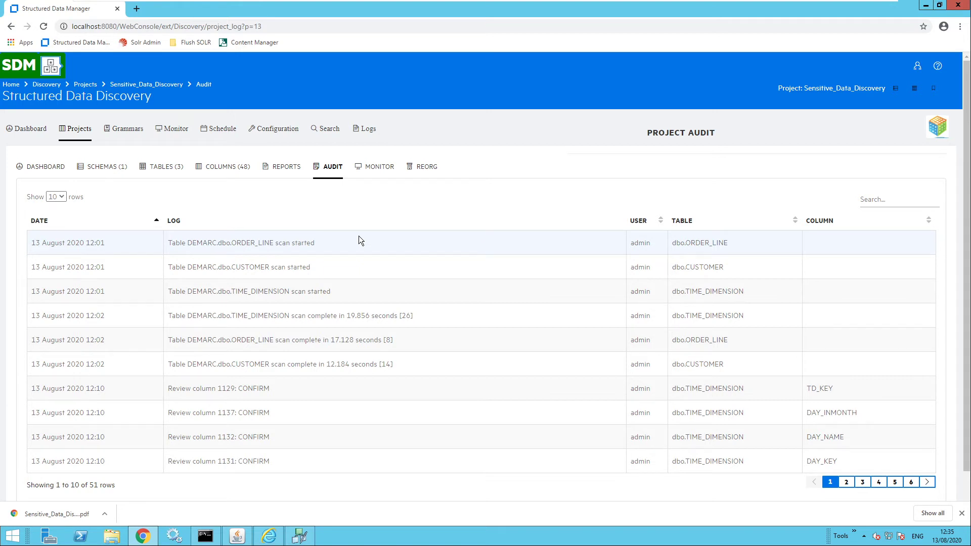
Step: Open the scan monitor and view the ORDER_LINE scan log starting with PII-def.xml
click(377, 171)
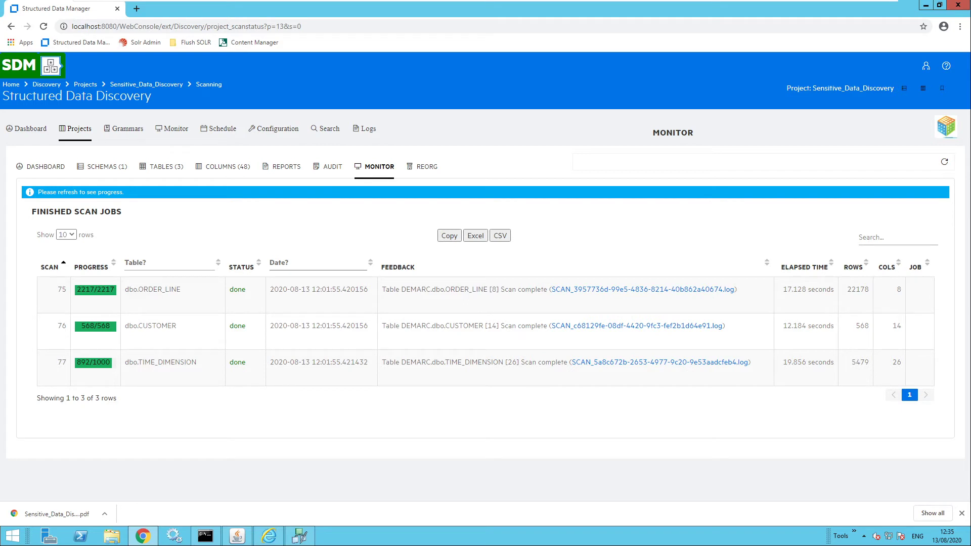
click(598, 290)
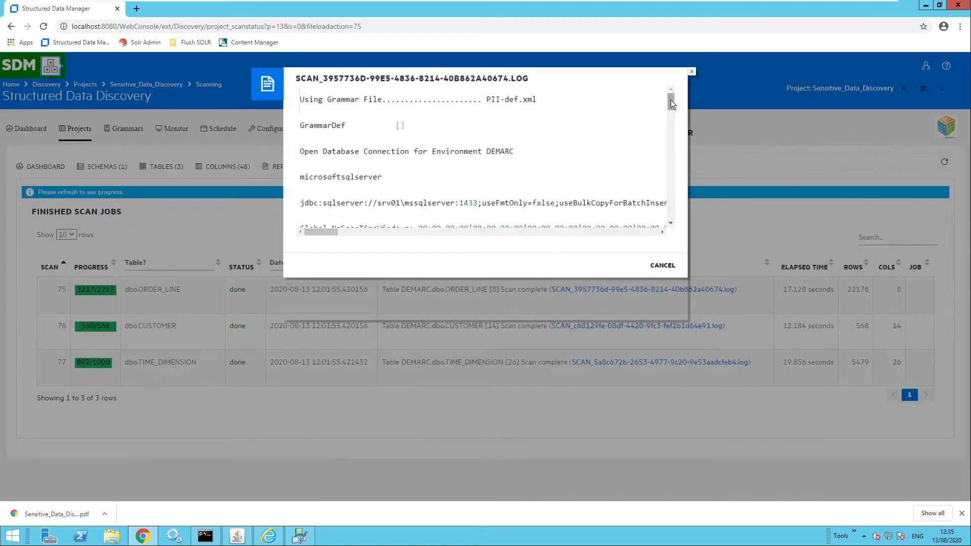
Step: Scroll to the end of the ORDER_LINE scan log, then close it
drag(671, 99, 662, 263)
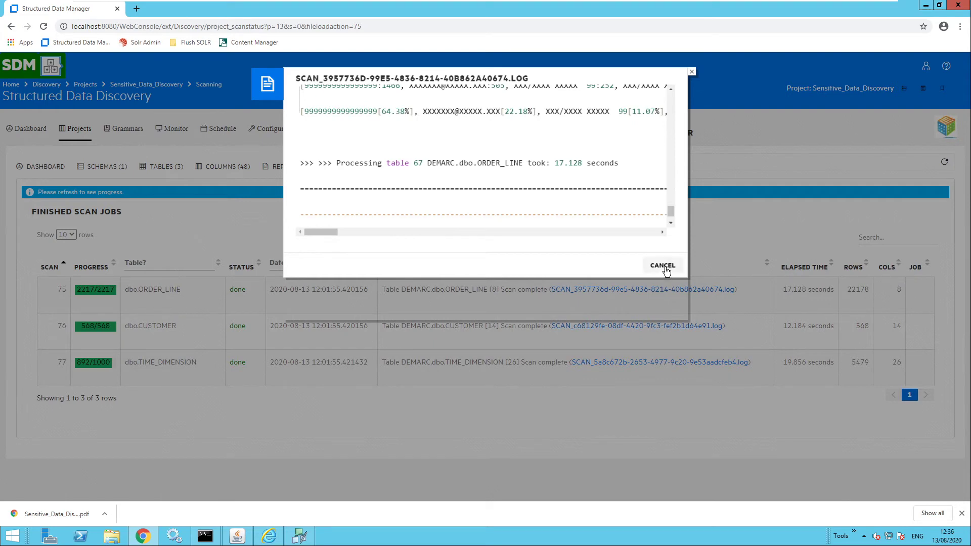
click(662, 265)
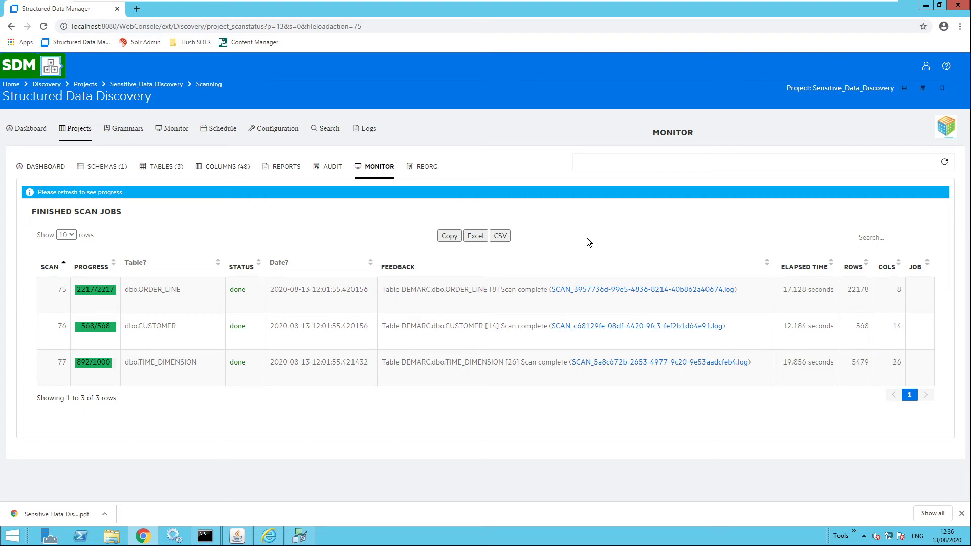
Step: Show the Grammars dashboard with 6 classes, 29 types, 303 rules, 168 dictionaries and 131 regex
click(124, 130)
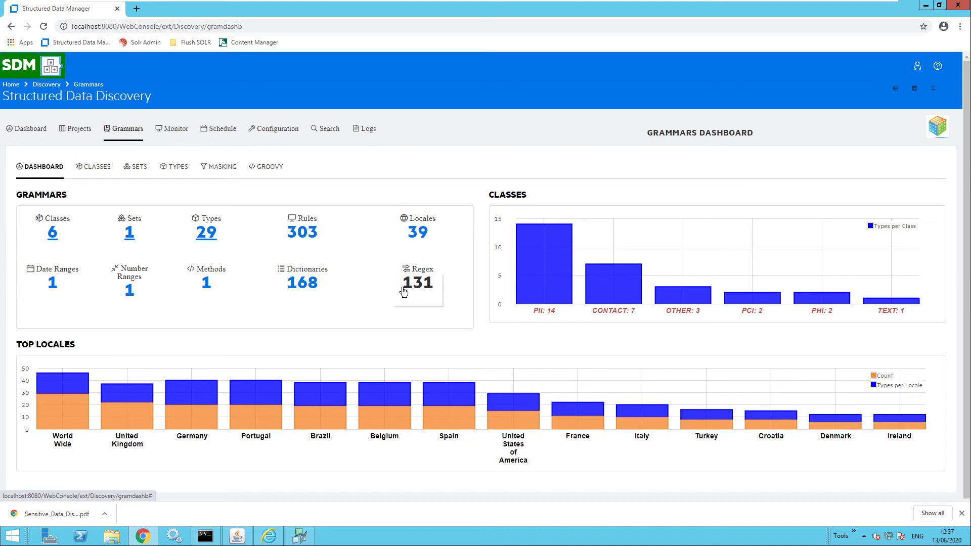
Step: Review the Personal, Contact and Financial Information classes, then edit the Financial Information (PCI) class
click(99, 171)
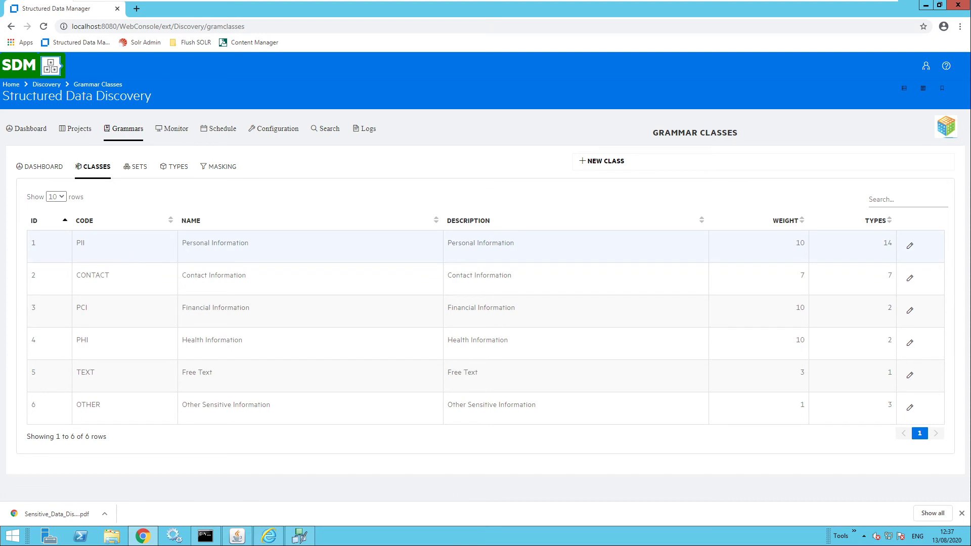
drag(182, 244, 251, 245)
drag(181, 276, 258, 275)
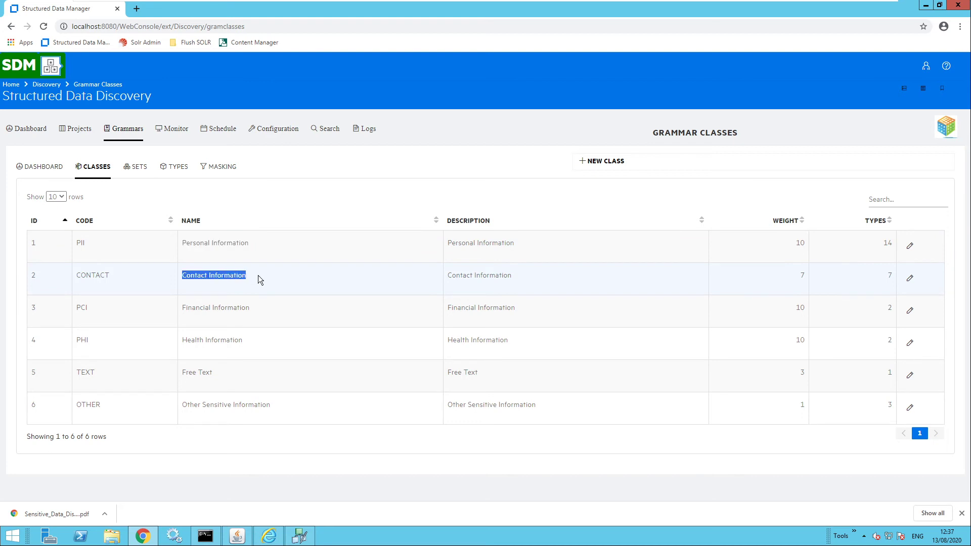
drag(181, 307, 254, 308)
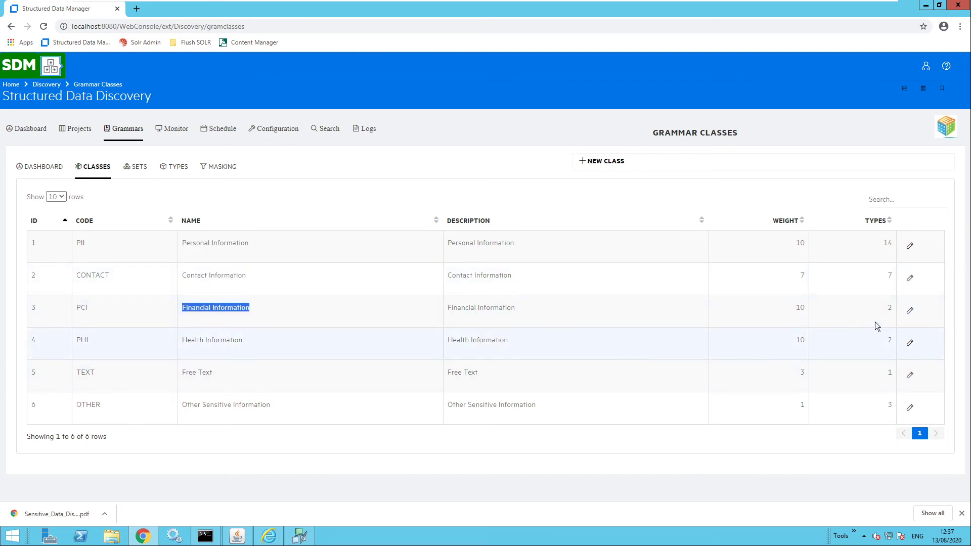
click(910, 312)
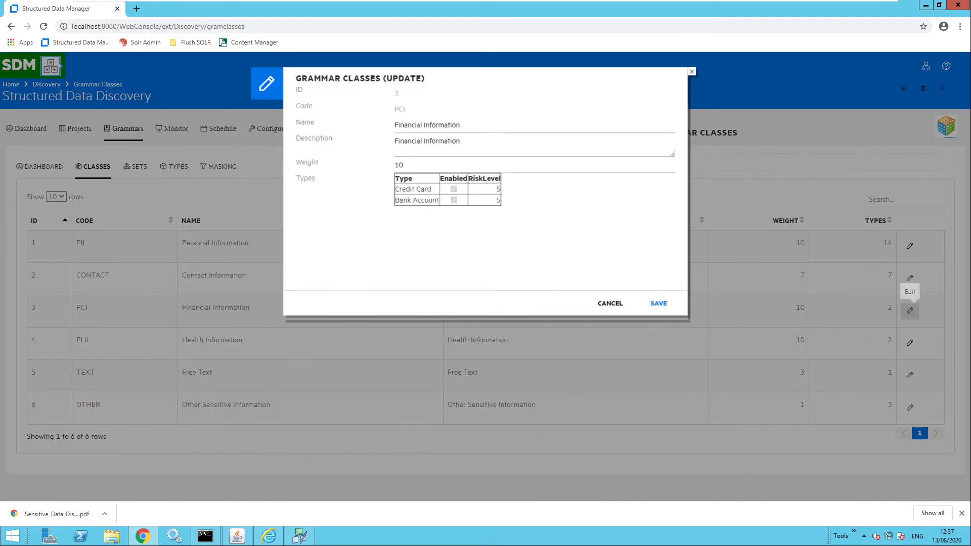
Step: Inspect the PCI class's Credit Card and Bank Account types, dismiss the form, and list grammar sets
drag(395, 188, 439, 199)
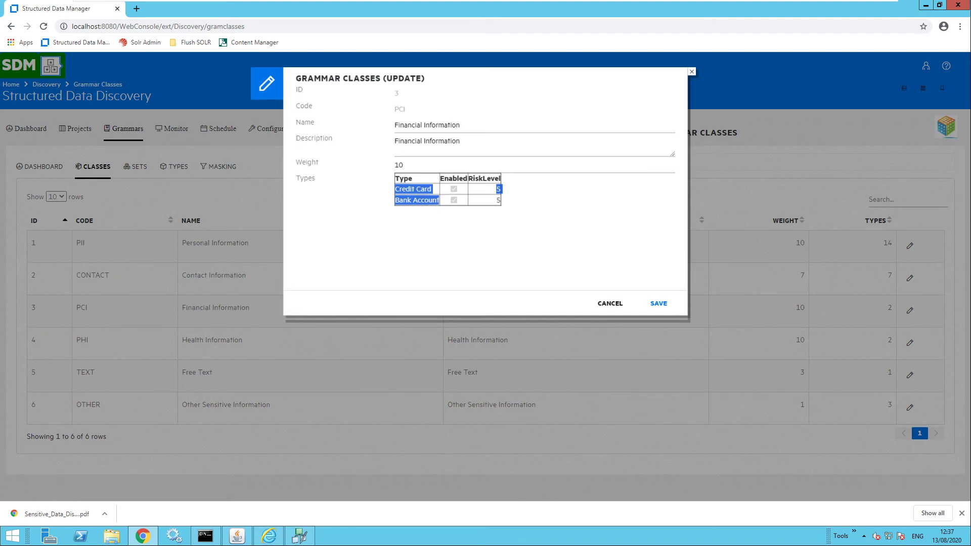
click(445, 205)
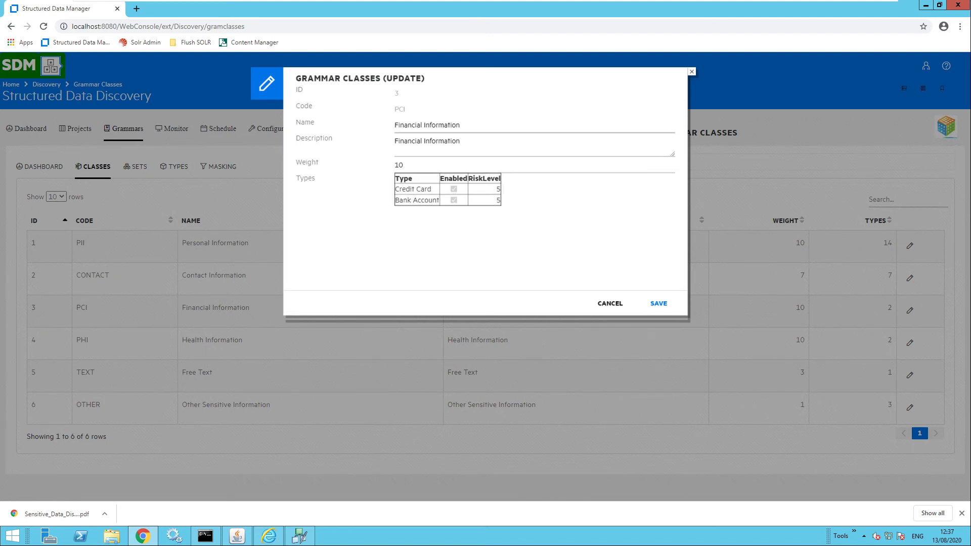
click(610, 303)
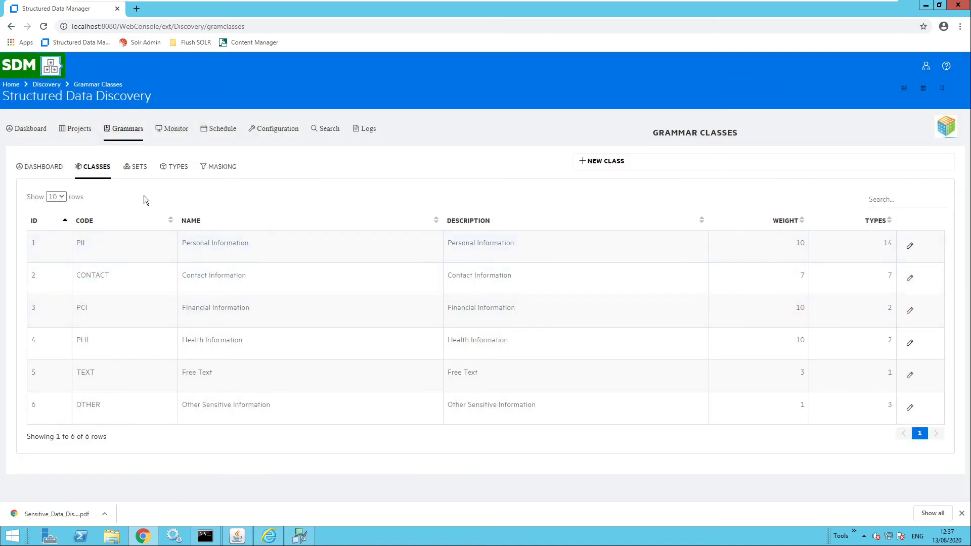
click(137, 170)
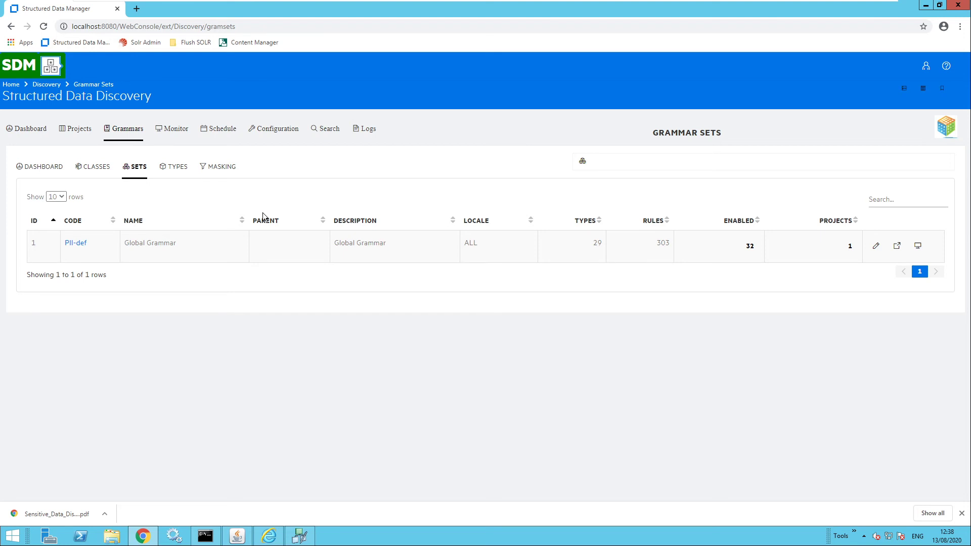
click(918, 247)
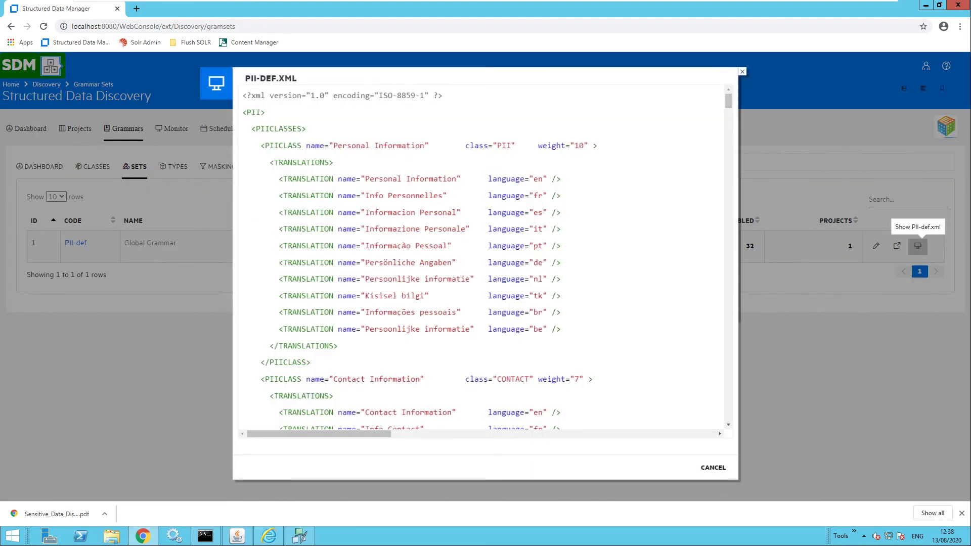
click(434, 263)
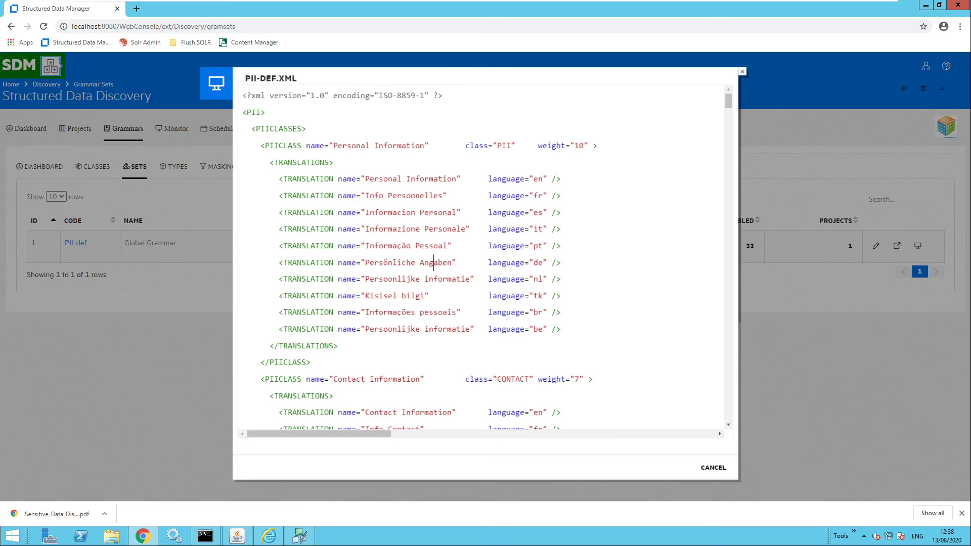
key(ctrl+f)
text(enabled)
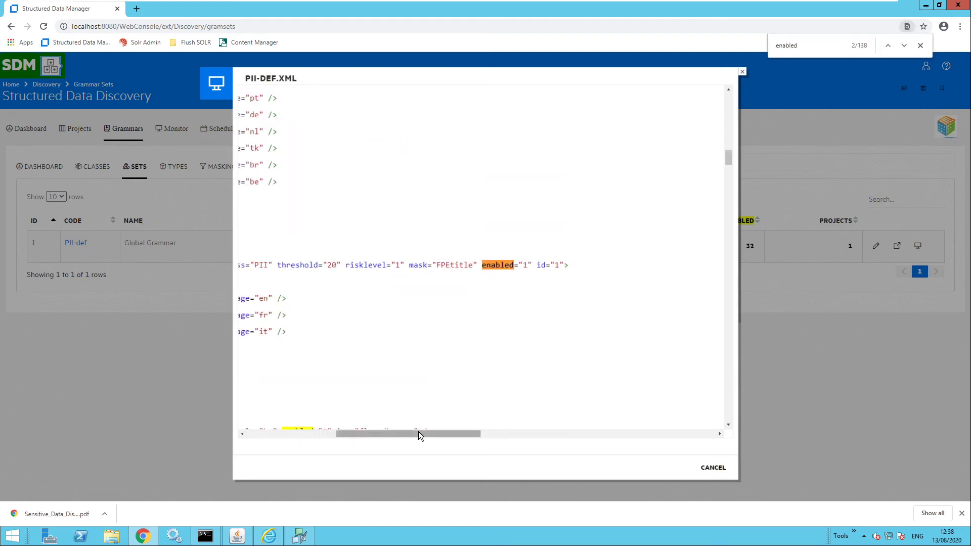
drag(418, 433, 317, 433)
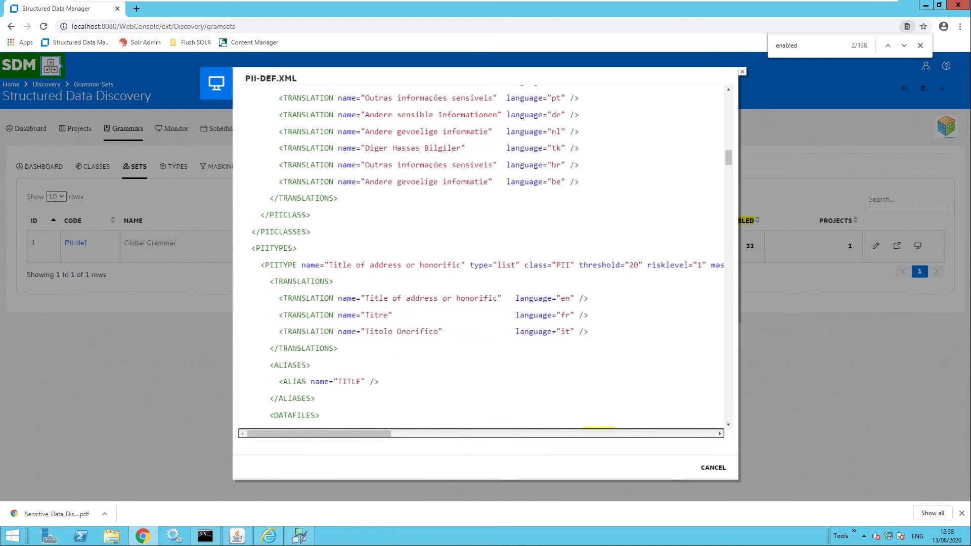
scroll(481, 253, down, 7)
scroll(480, 253, down, 10)
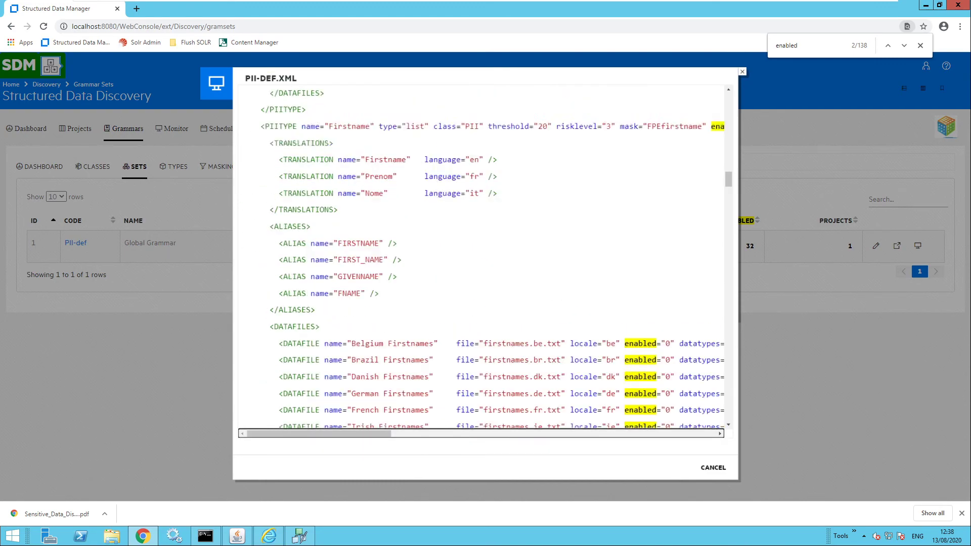
scroll(481, 252, down, 15)
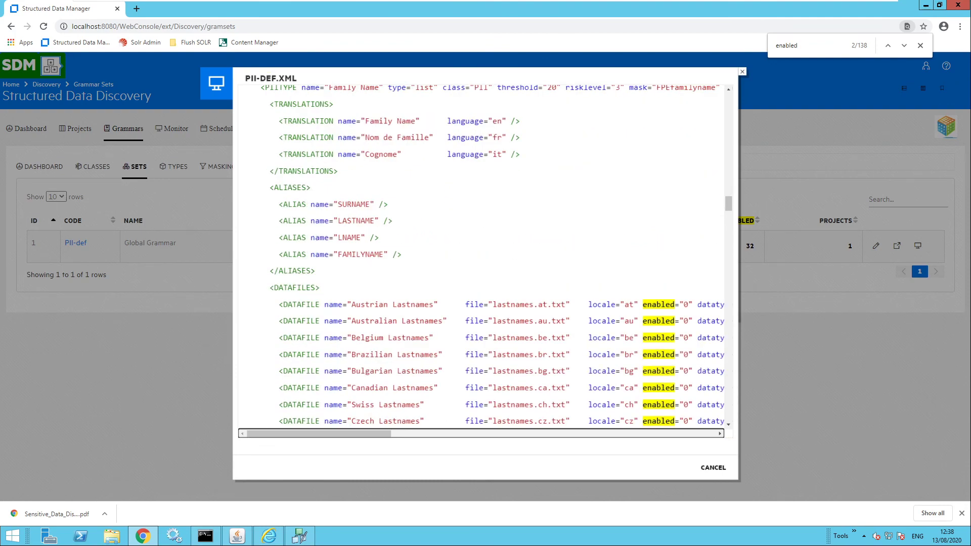
scroll(481, 253, down, 6)
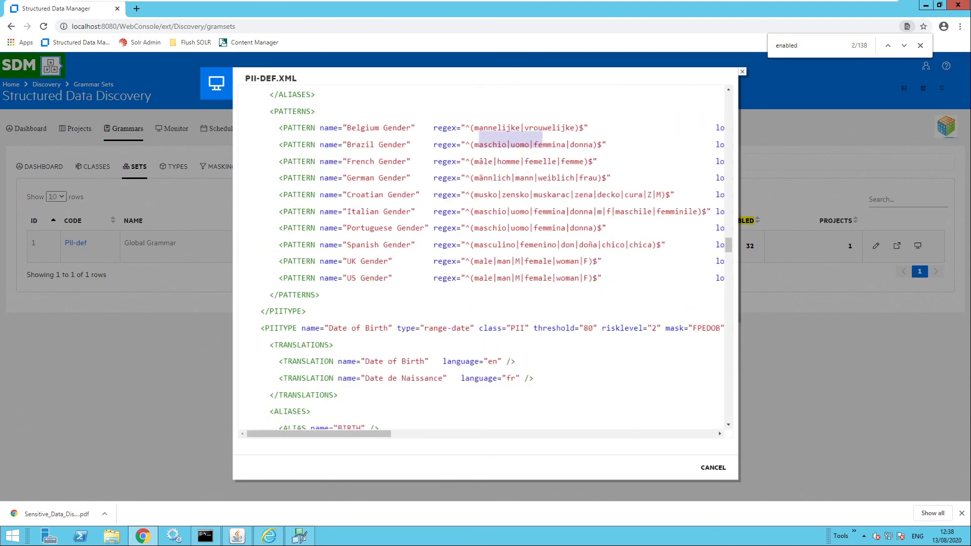
click(723, 466)
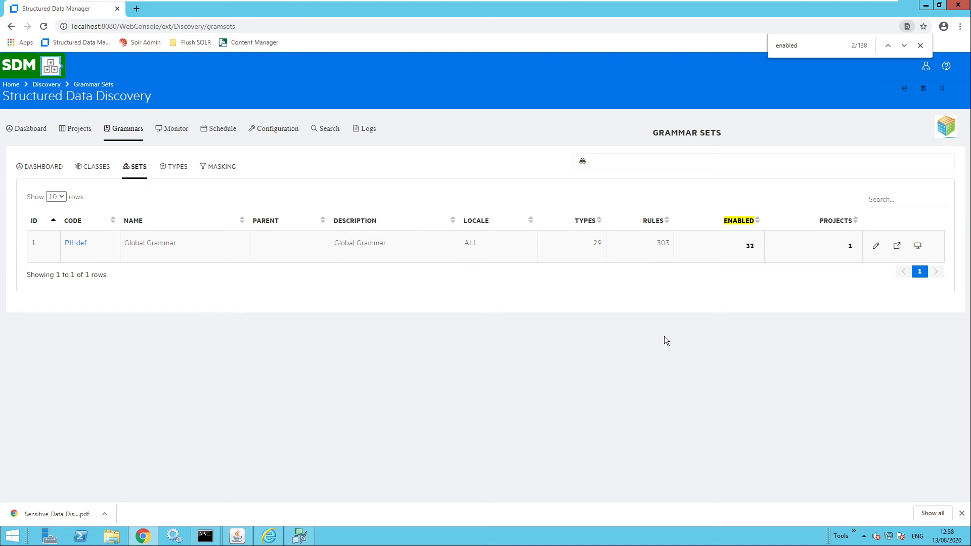
Step: Browse the grammar types list, such as Firstname, Family Name and Gender, with thresholds and masking
click(179, 172)
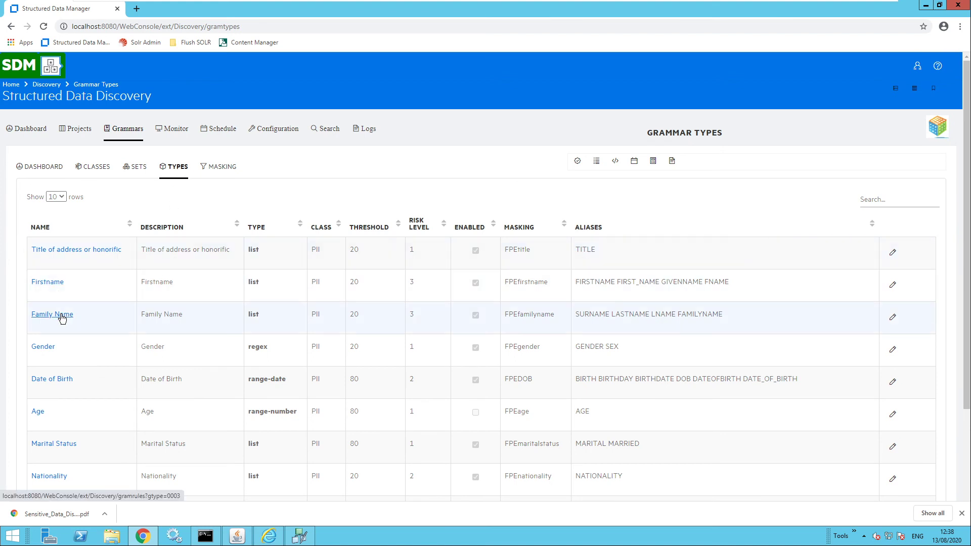
scroll(210, 314, down, 1)
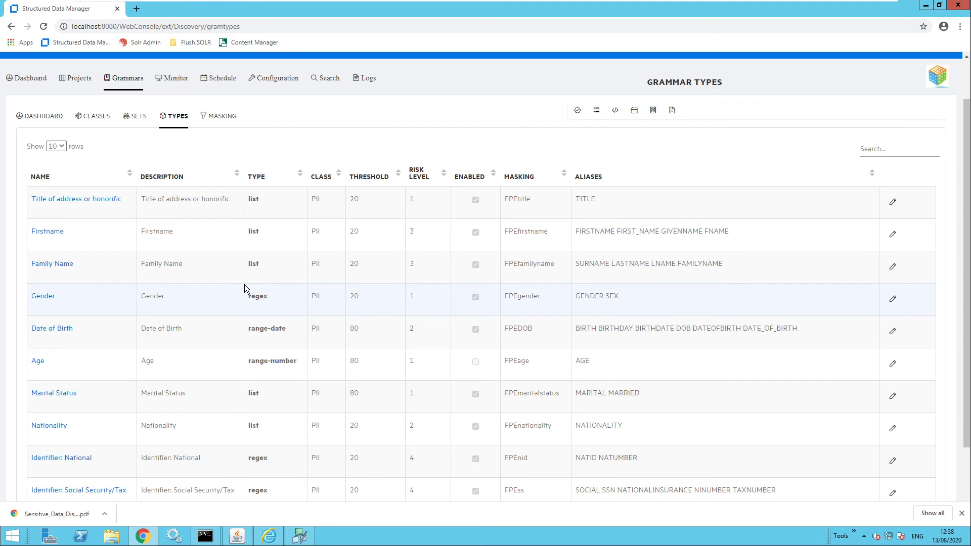
scroll(245, 284, up, 1)
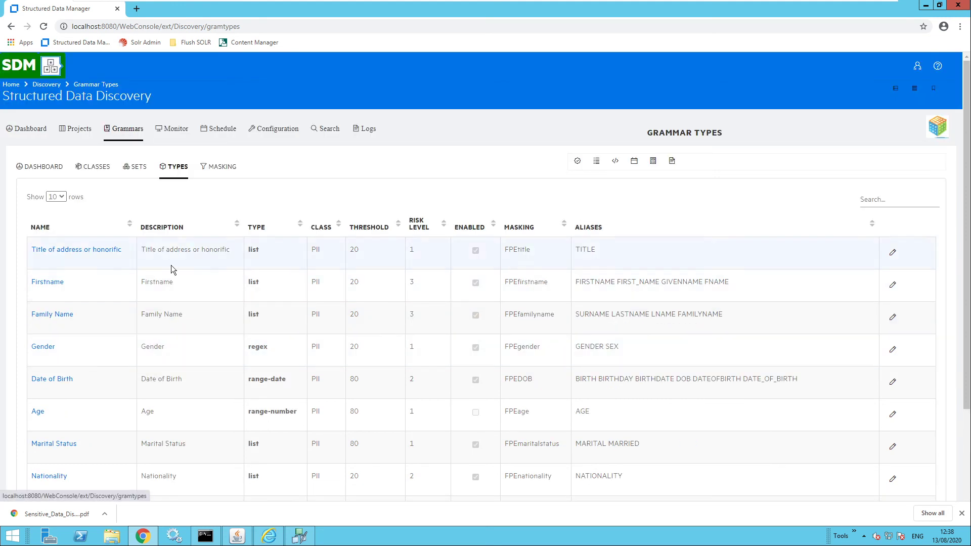
click(49, 284)
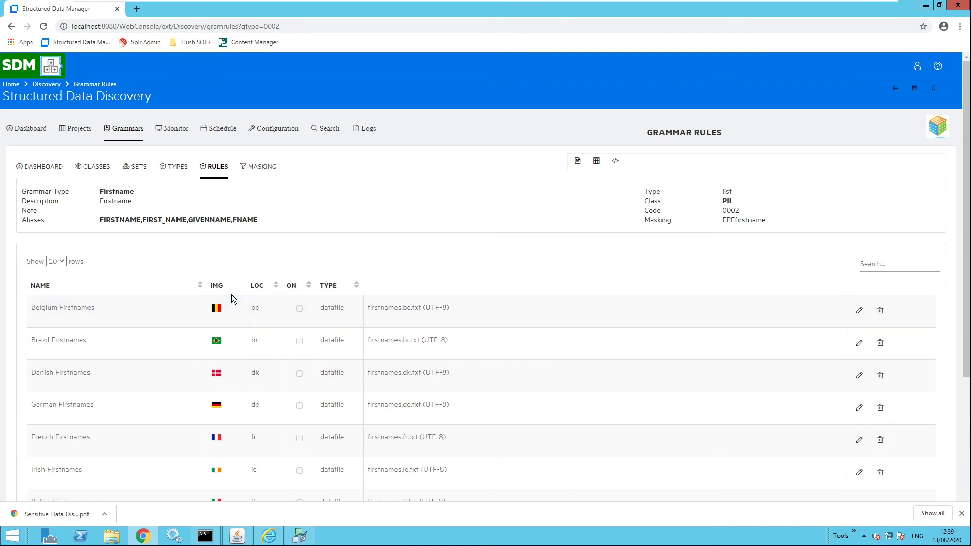
scroll(229, 290, down, 1)
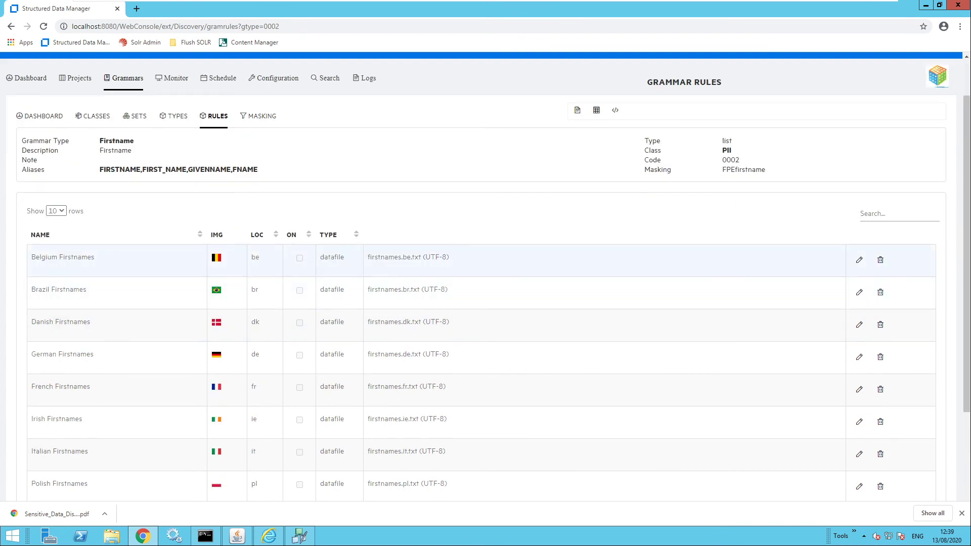
drag(31, 256, 102, 256)
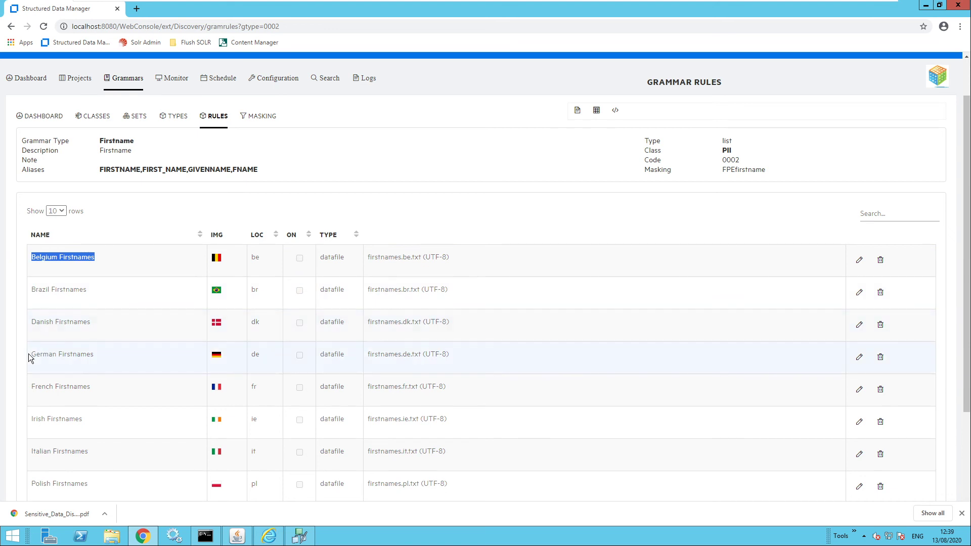
drag(31, 355, 104, 356)
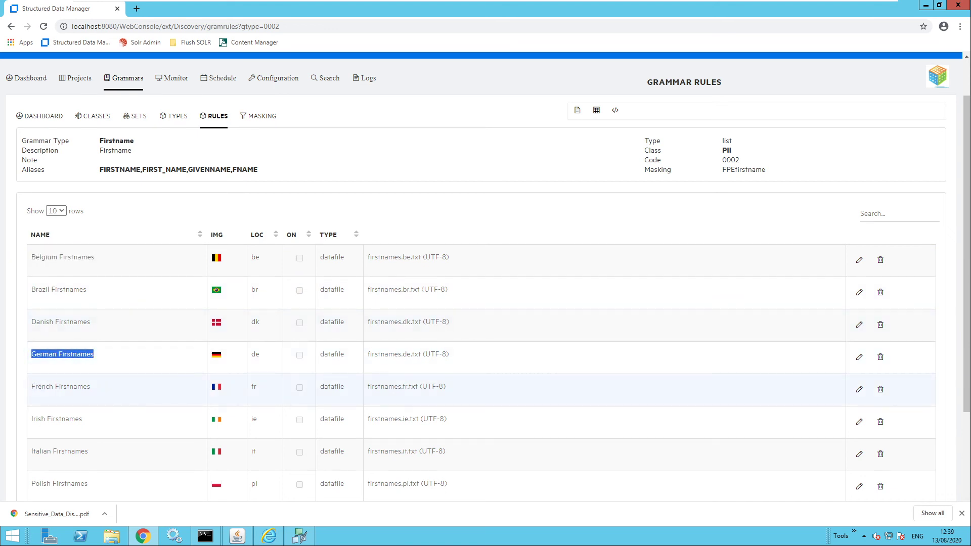
drag(32, 387, 89, 393)
click(144, 362)
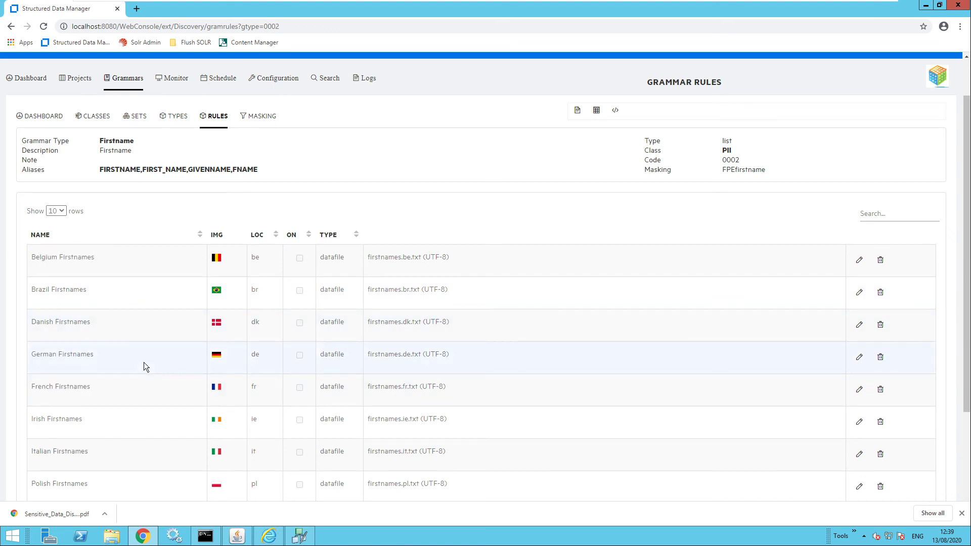
scroll(195, 301, up, 1)
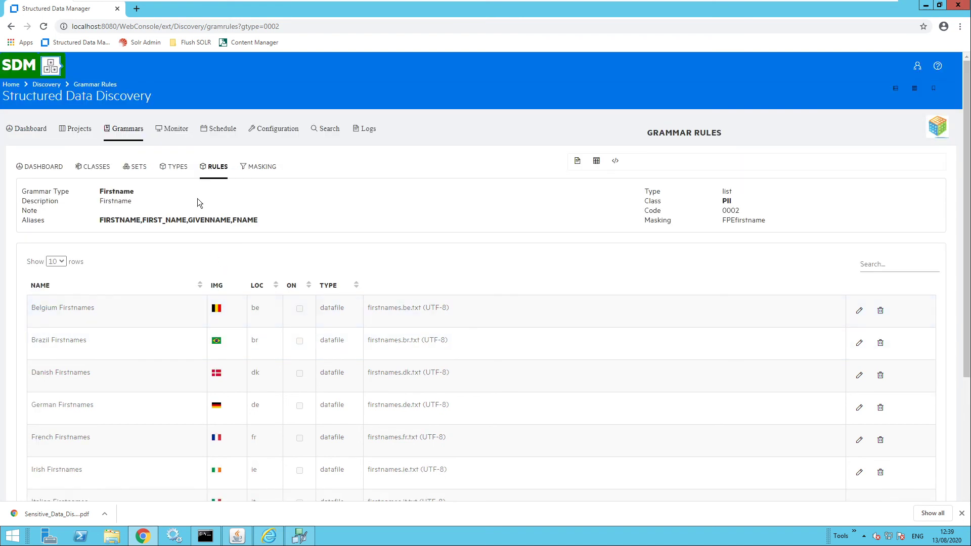
click(177, 172)
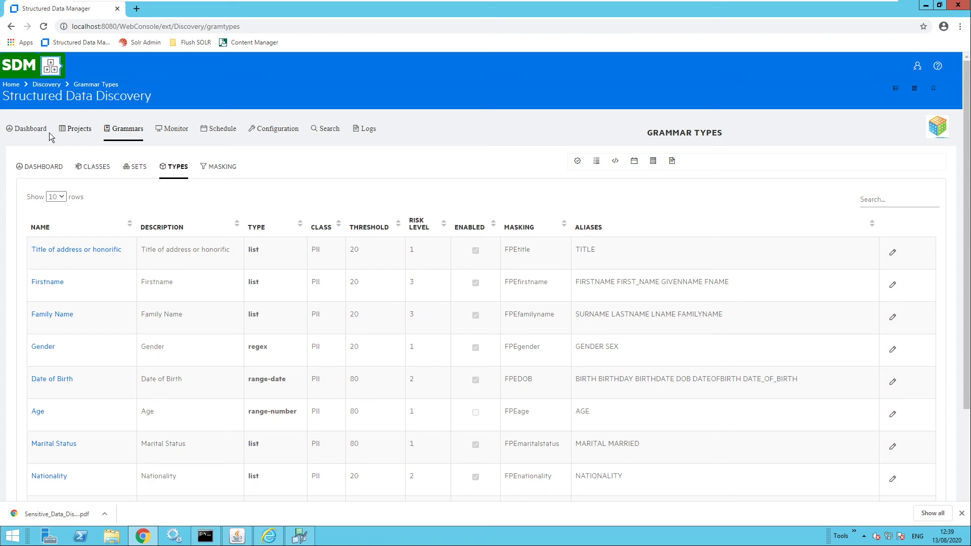
Step: Go via the grammars and main dashboards to the Projects list showing Sensitive_Data_Discovery
click(44, 167)
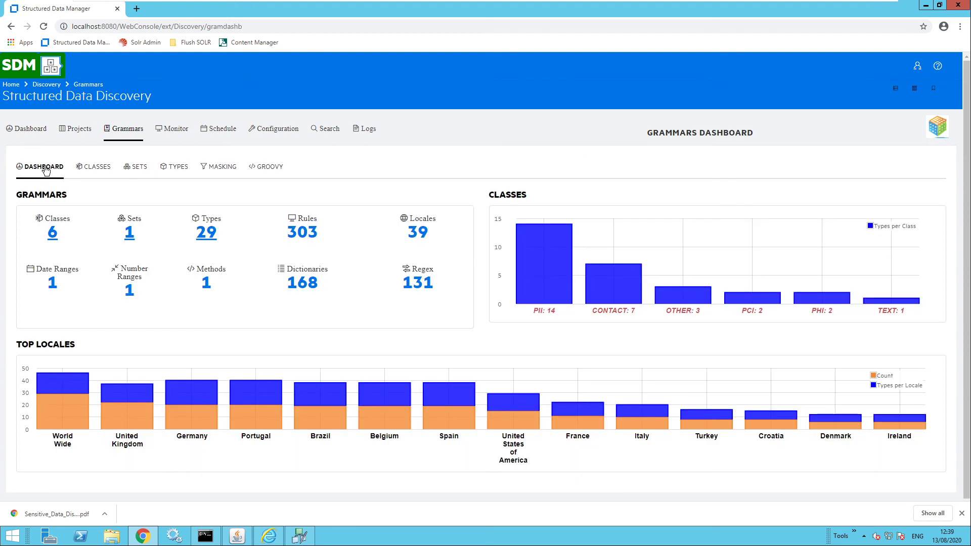
click(30, 132)
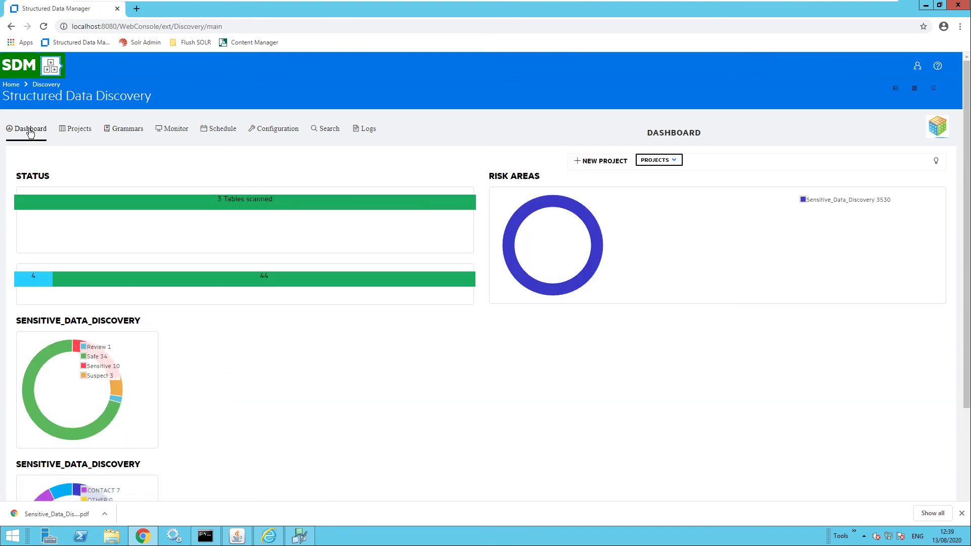
click(82, 131)
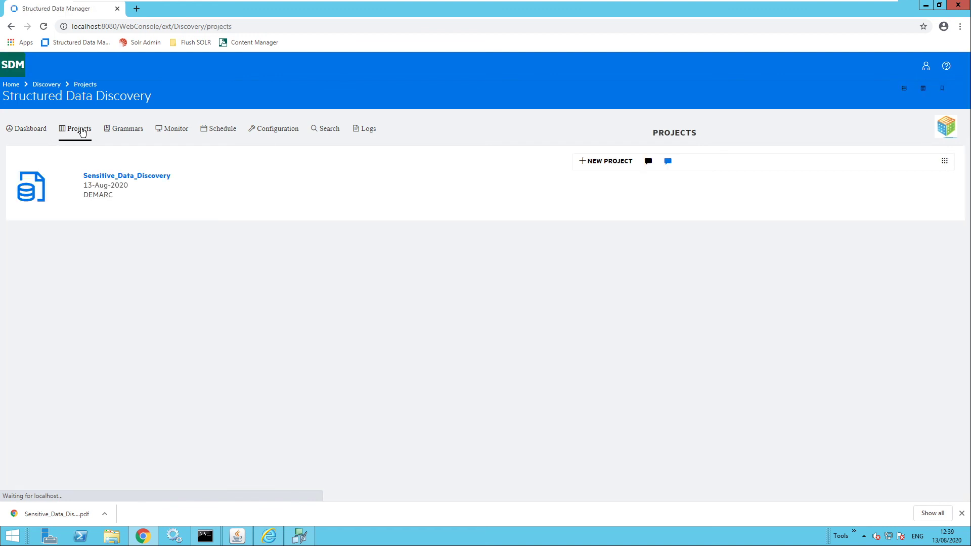
Step: Open the Sensitive_Data_Discovery dashboard (risk score 3,530) and display its Remediation options
click(107, 176)
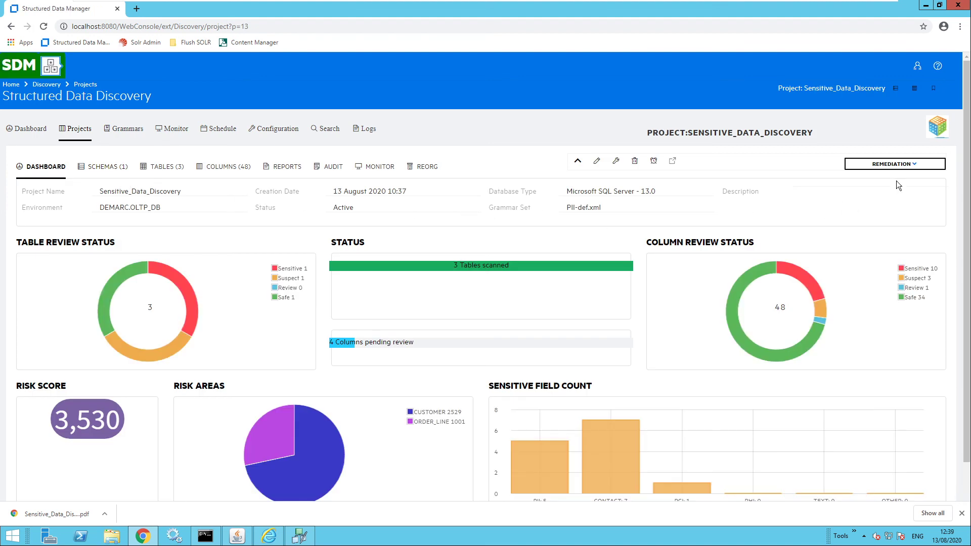
click(921, 169)
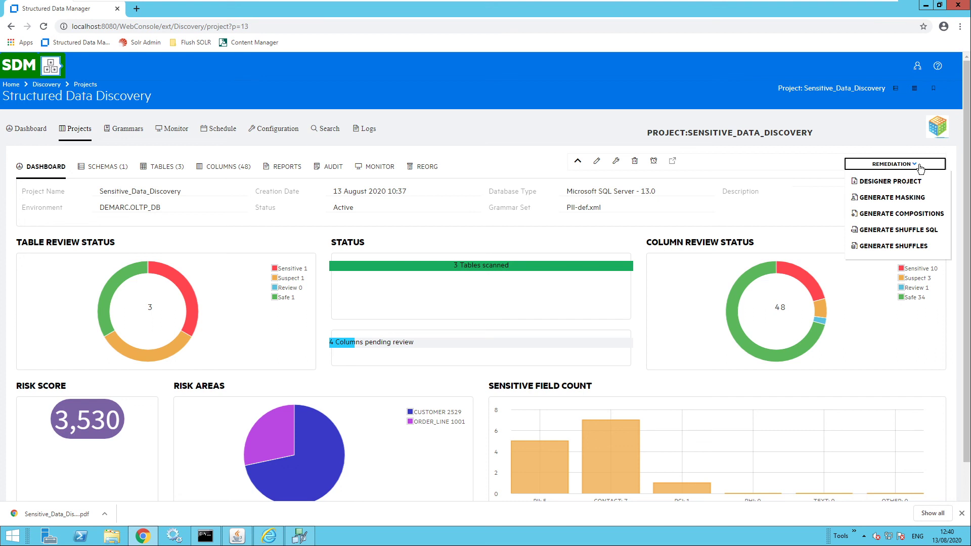
Step: Dismiss the Remediation dropdown to reveal the dashboard: 10 Sensitive, 3 Suspect, 1 Review, 34 Safe
click(884, 148)
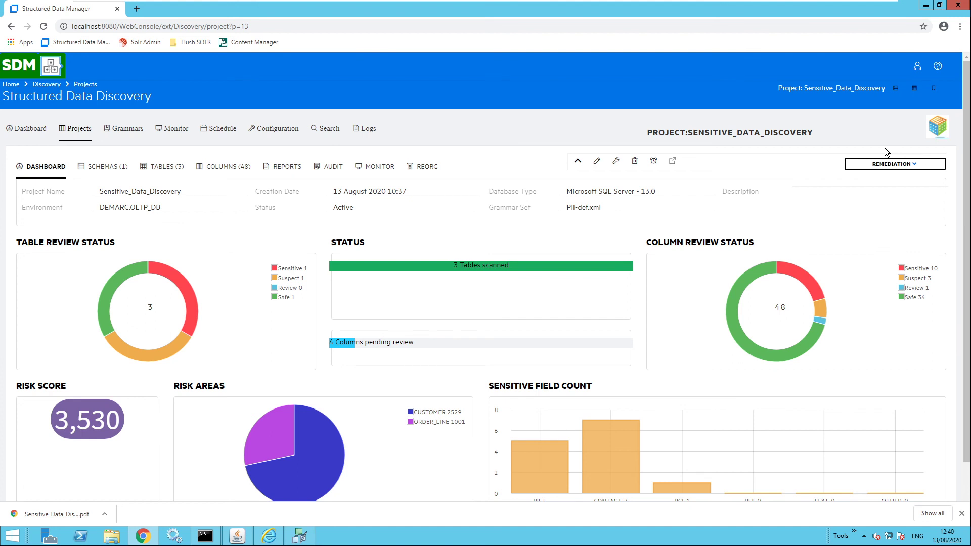